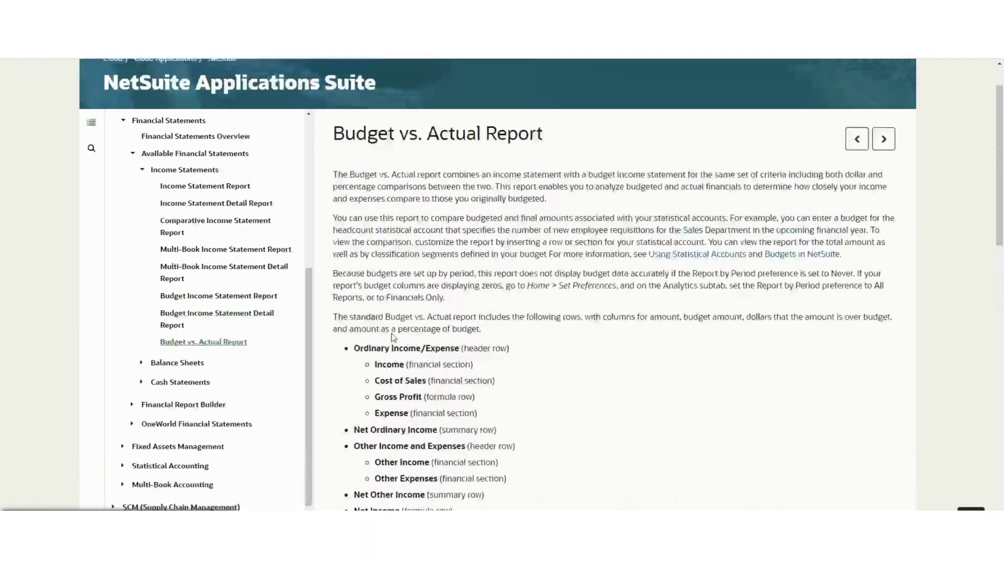
Step: Scroll to the Note on the Budget vs. Actual Report page and highlight the sentence that Allow Web Query is unavailable
scroll(392, 333, down, 6)
scroll(392, 333, down, 2)
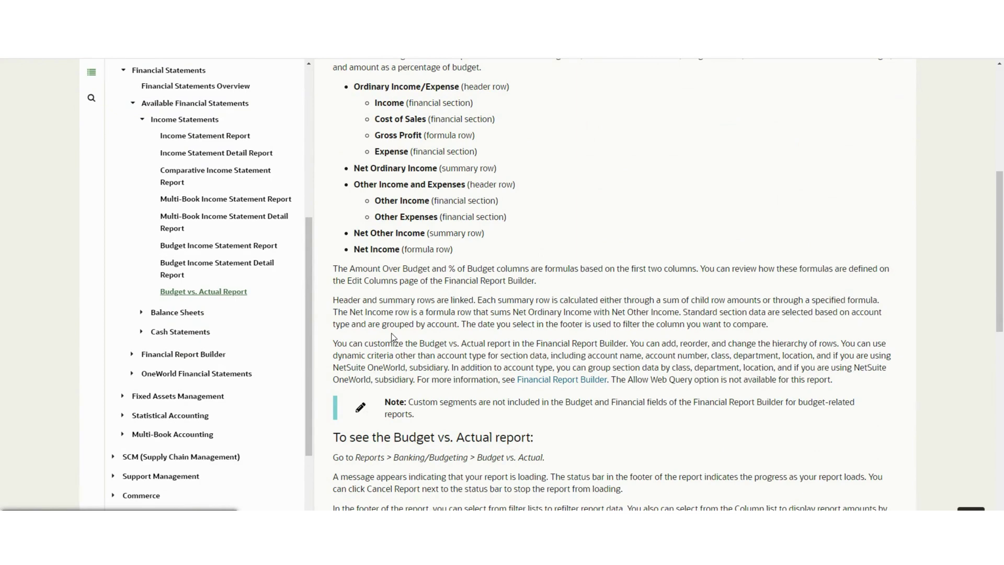
scroll(392, 336, up, 6)
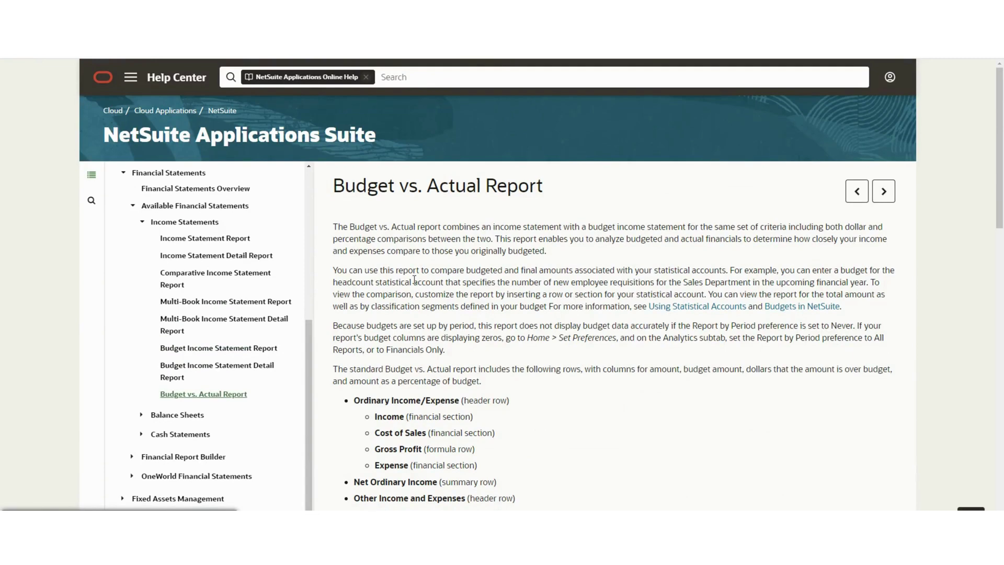
scroll(414, 280, down, 6)
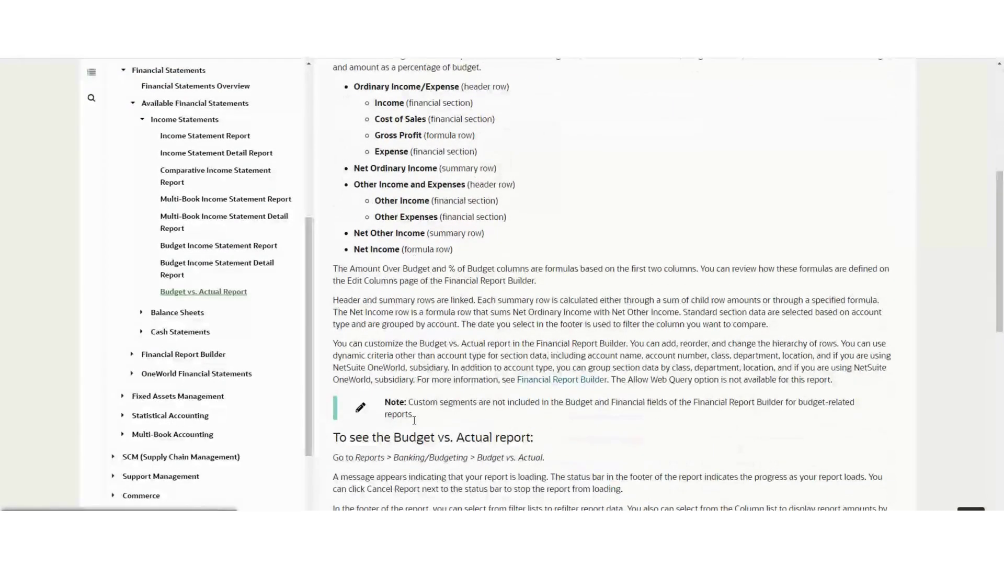
drag(427, 422, 385, 402)
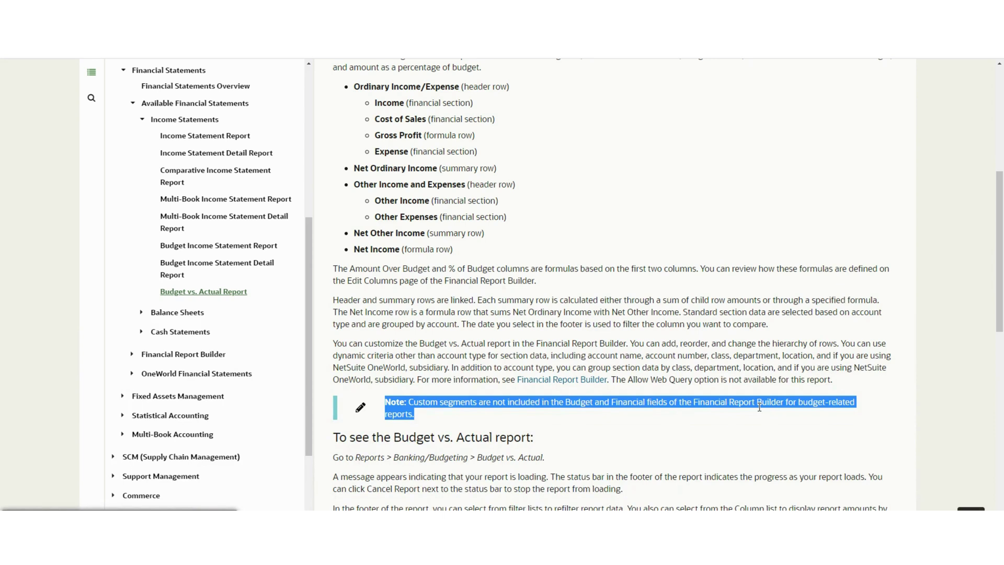
click(630, 379)
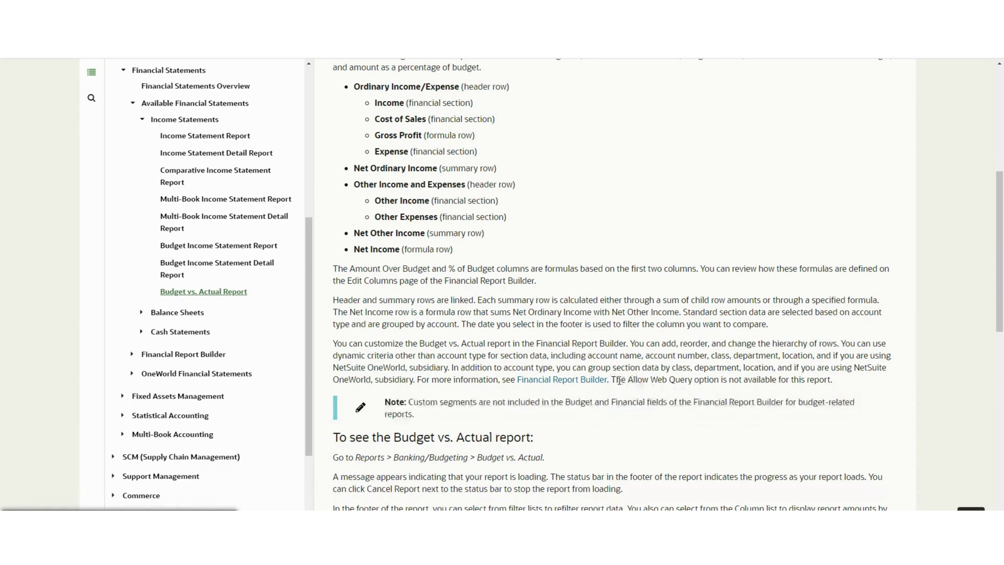
drag(613, 380, 832, 381)
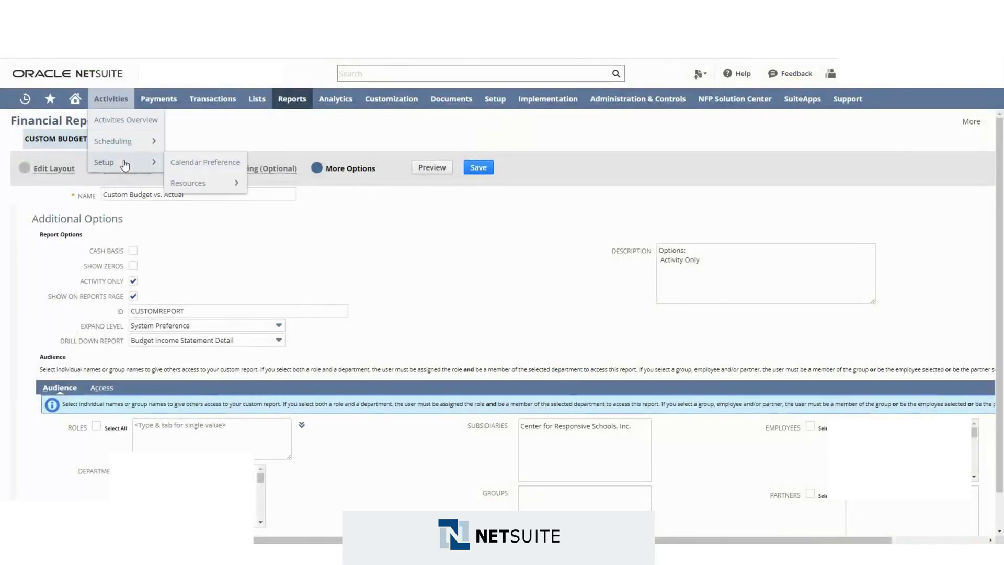
Step: Switch the Custom Budget vs. Actual report builder to Edit Columns and expand the Budget and Financial fields
mouse_move(292, 99)
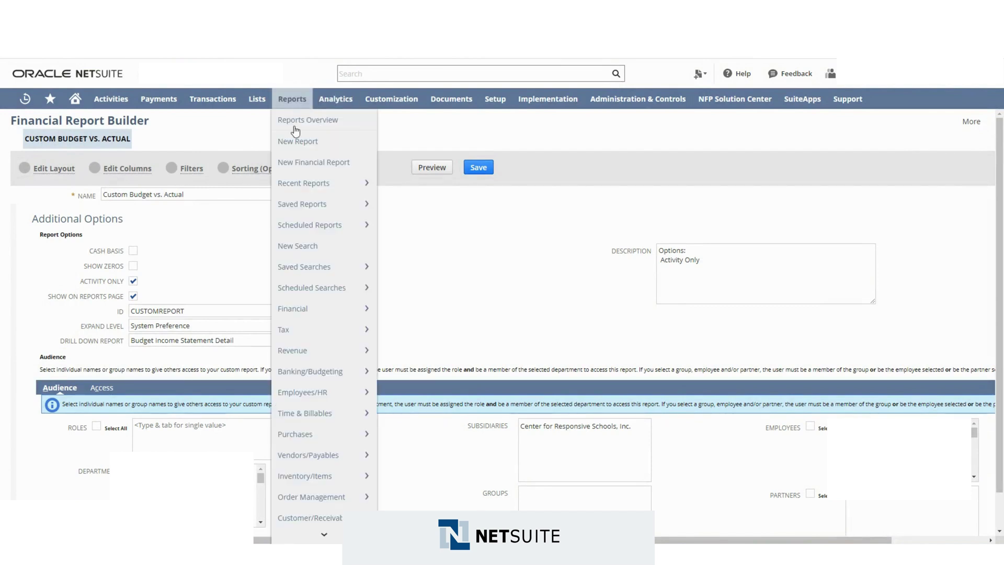
mouse_move(314, 372)
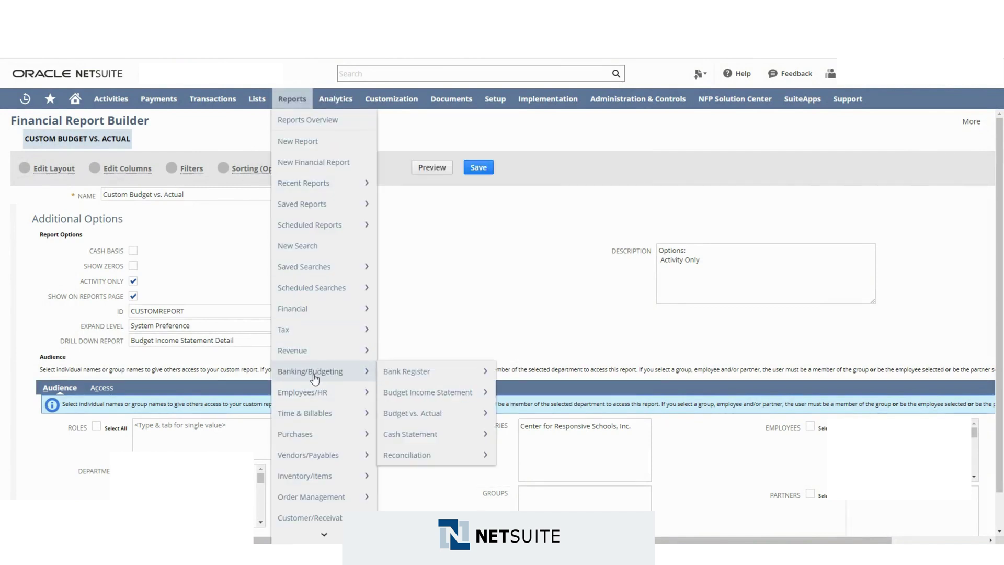
mouse_move(420, 414)
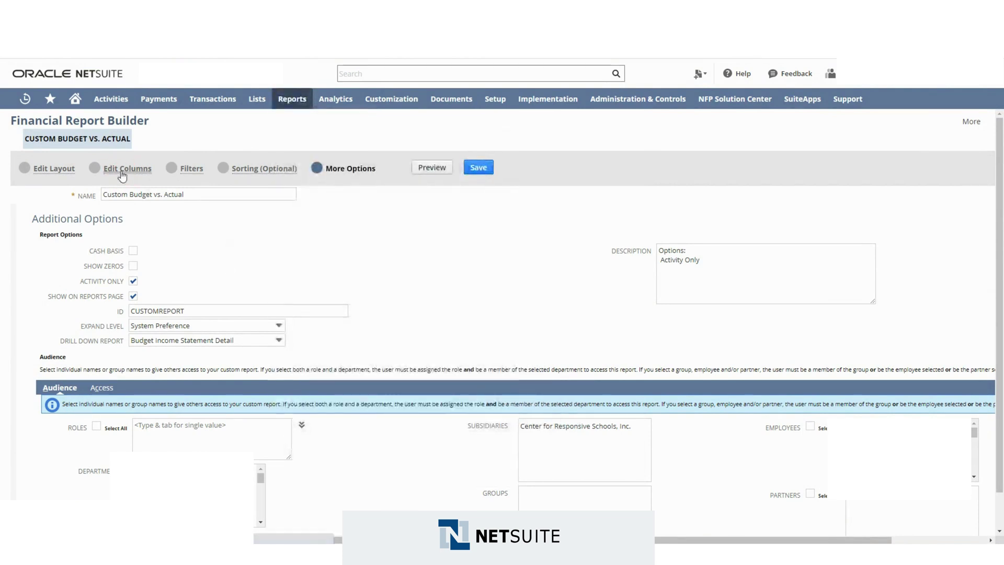
click(109, 173)
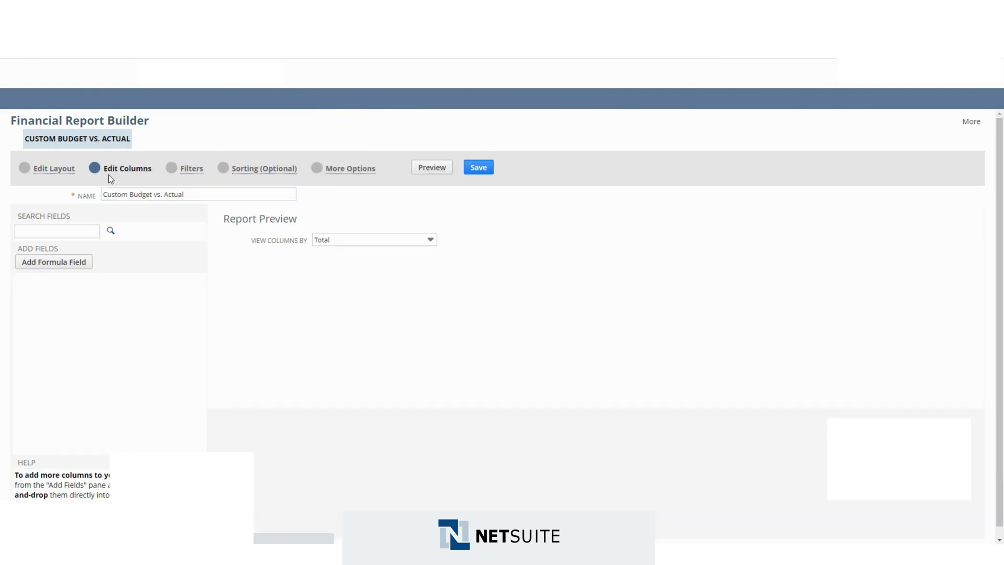
click(23, 306)
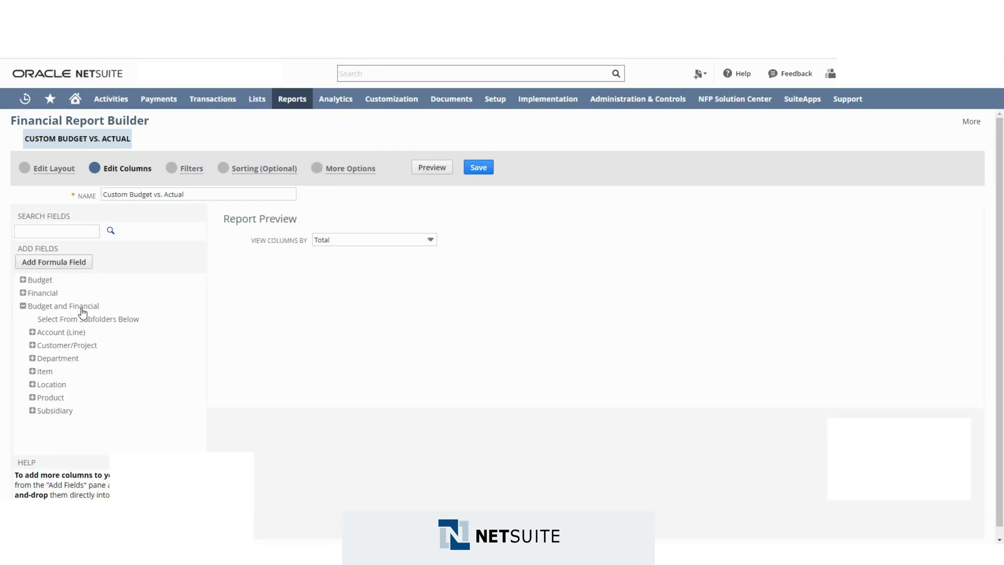
mouse_move(77, 317)
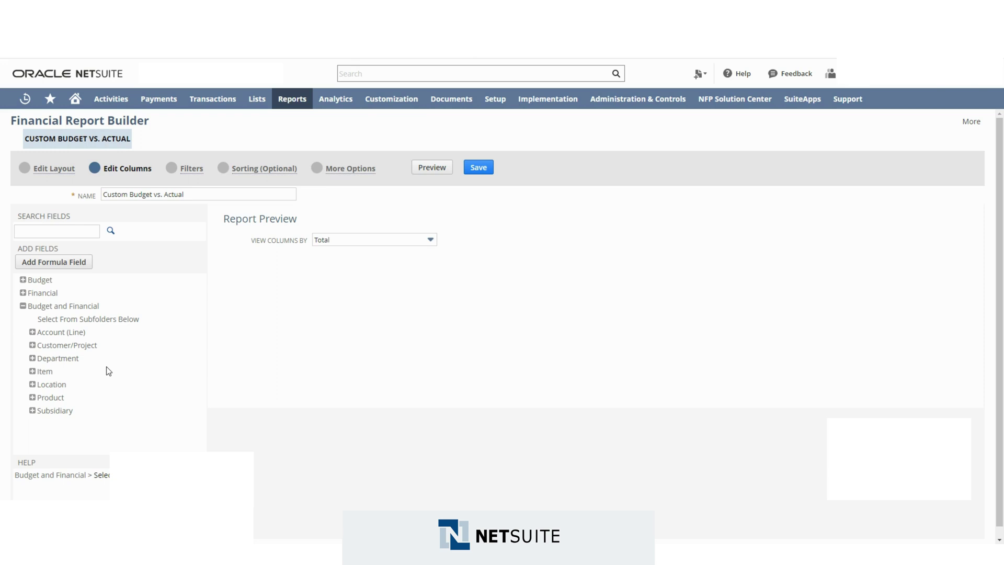
click(23, 306)
click(23, 306)
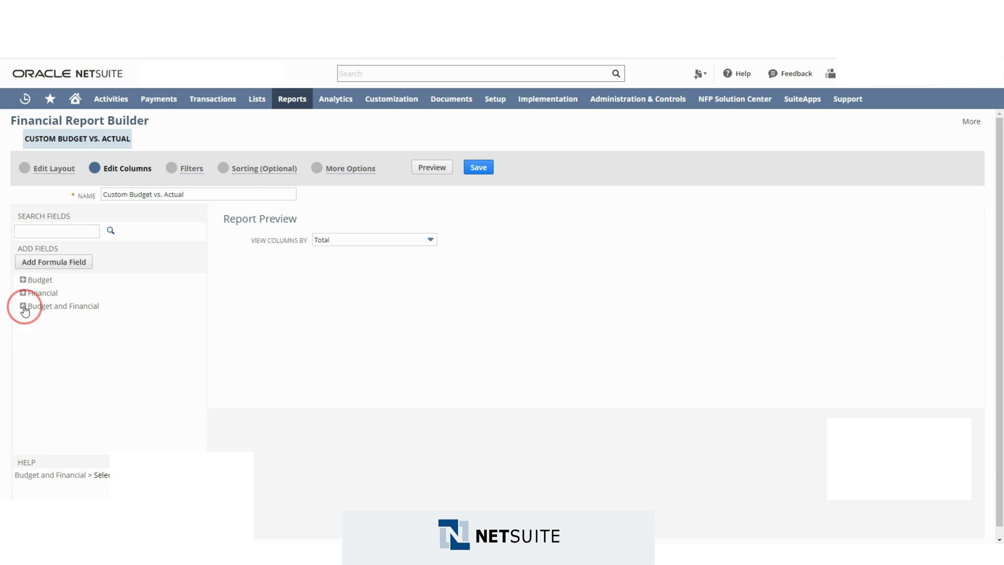
click(347, 176)
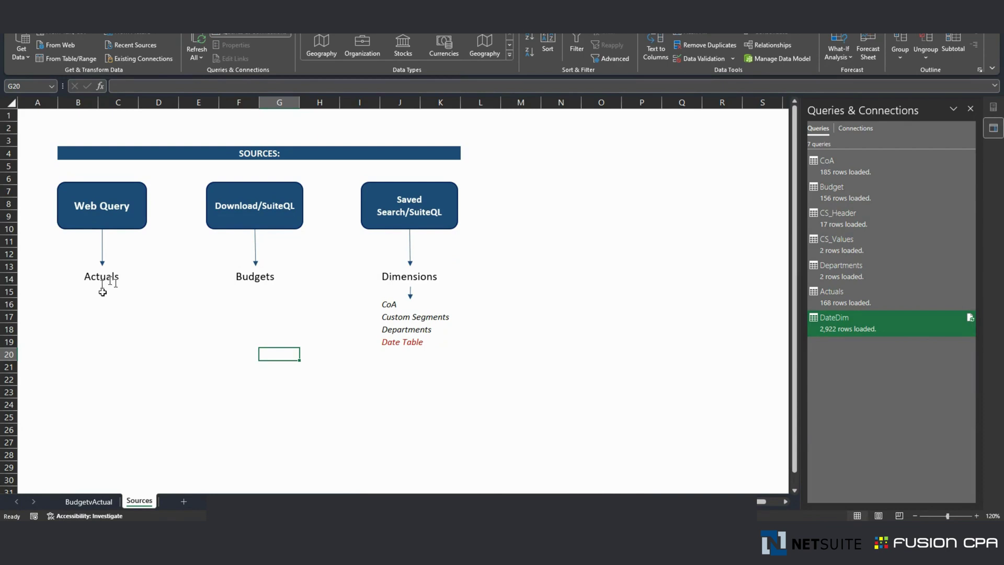
Step: Select the Actuals, Budgets and Dimensions boxes on the Sources sheet to review each feed
click(103, 291)
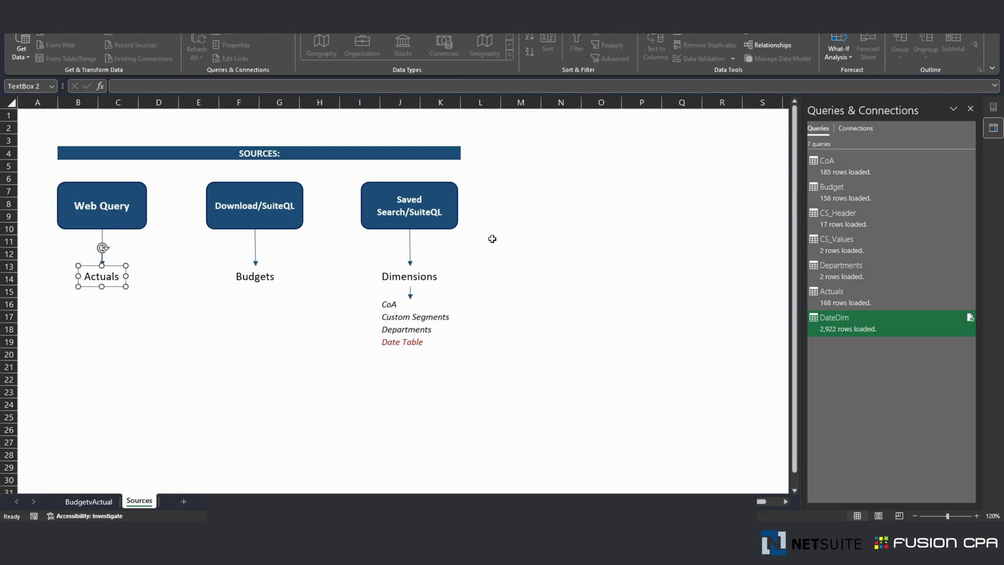
click(873, 299)
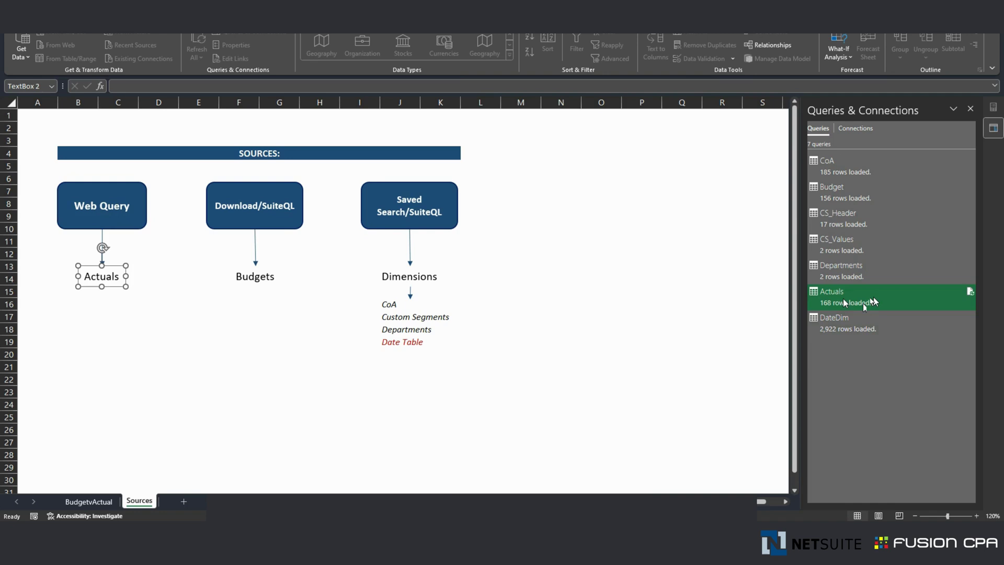
click(254, 279)
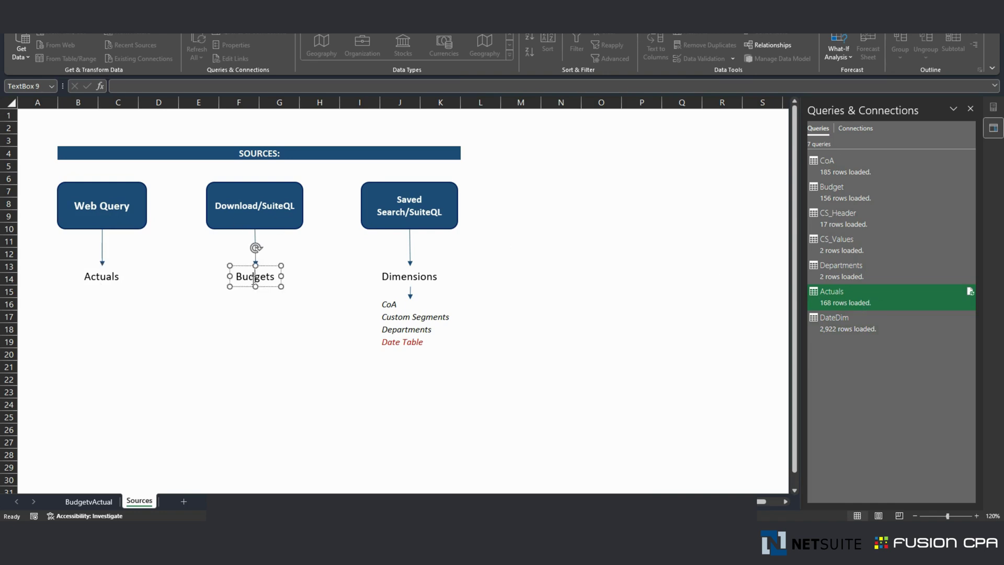
click(250, 286)
click(407, 279)
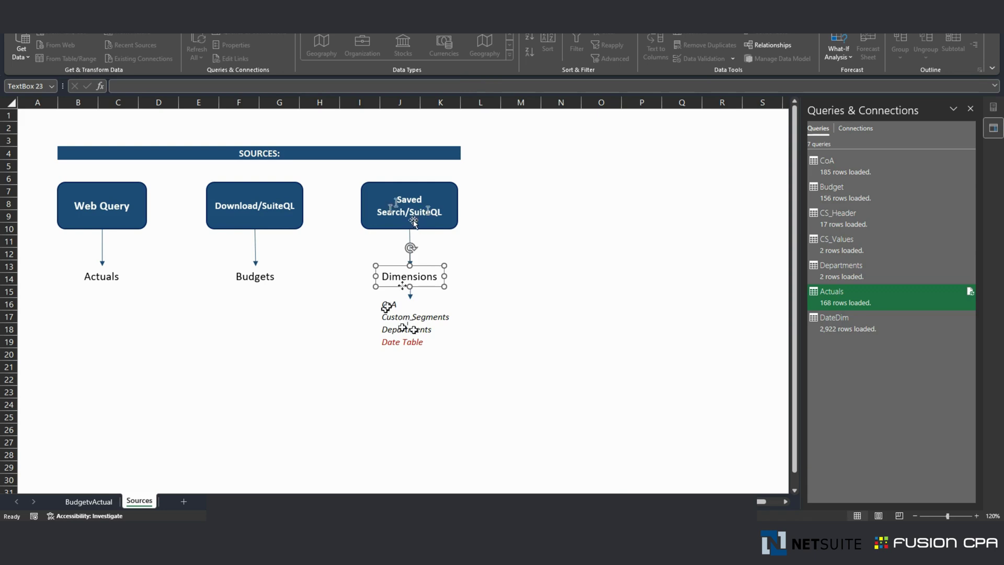
click(462, 317)
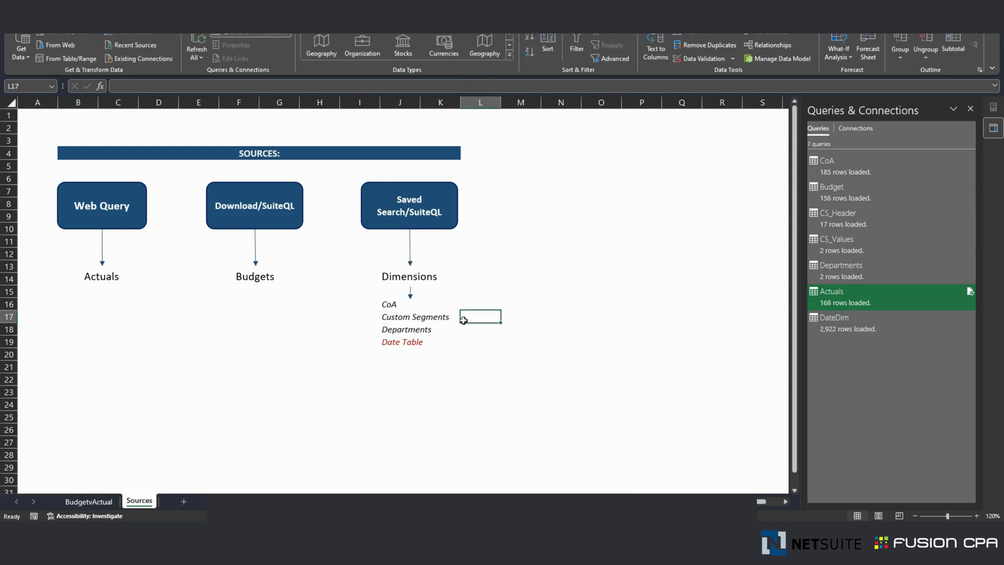
Step: Check the Date Table entry in J19, then go to the BudgetvActual sheet's pivot
click(405, 345)
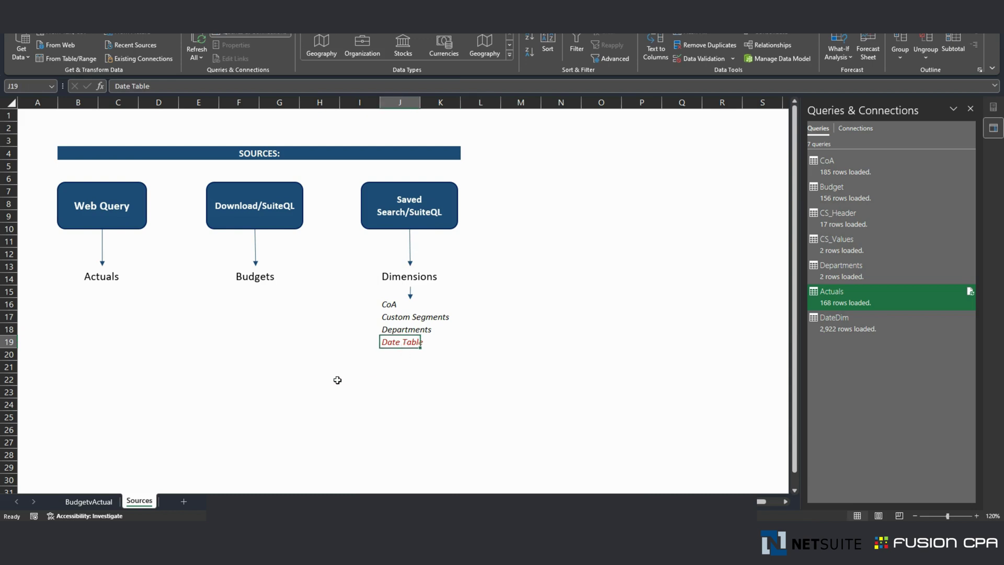
click(385, 356)
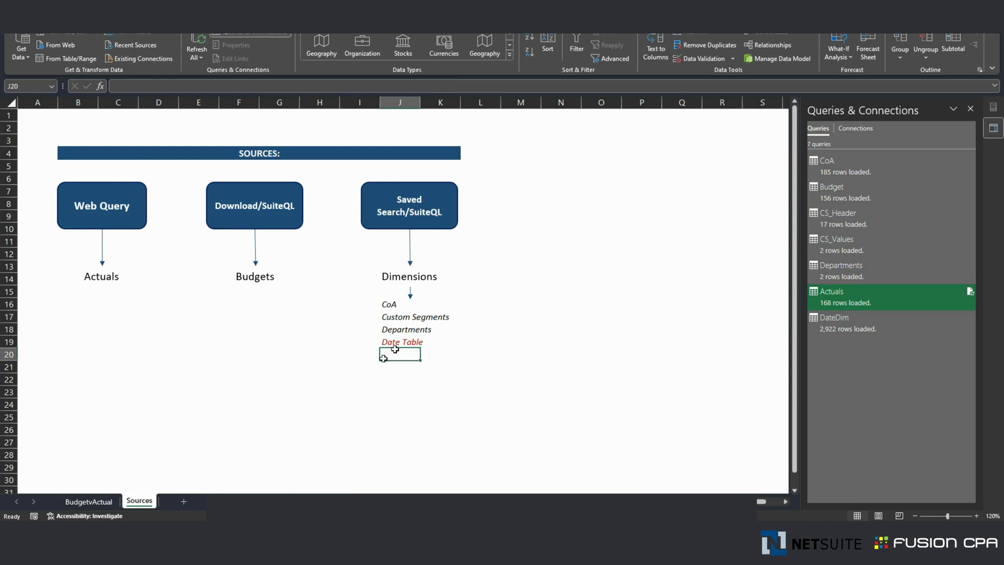
click(396, 343)
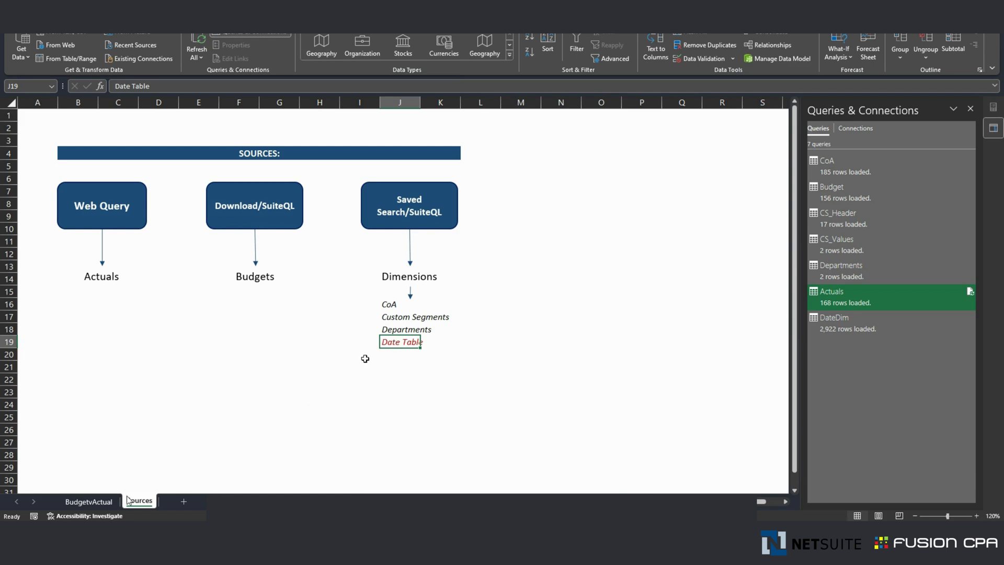
click(108, 502)
click(424, 238)
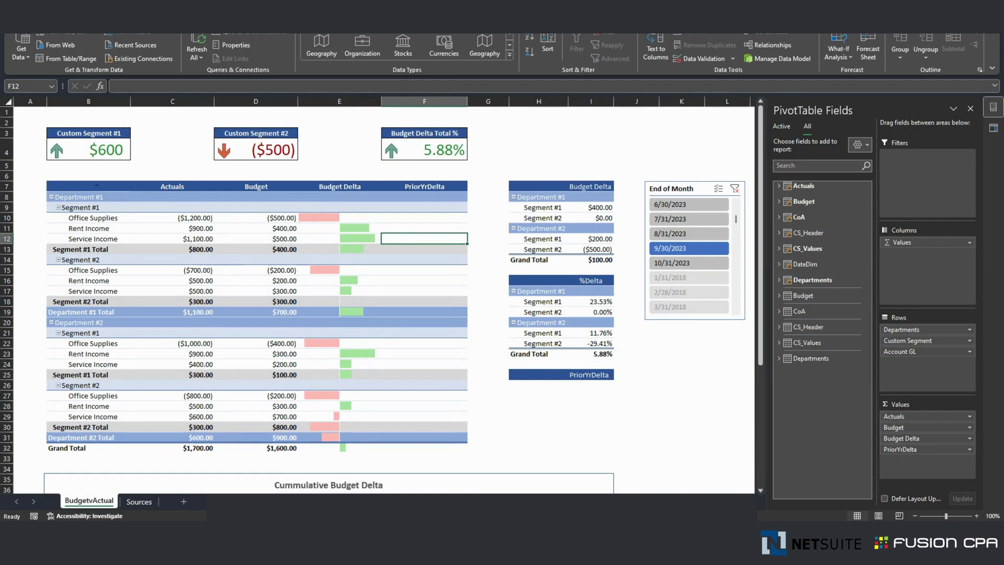
drag(328, 189, 420, 203)
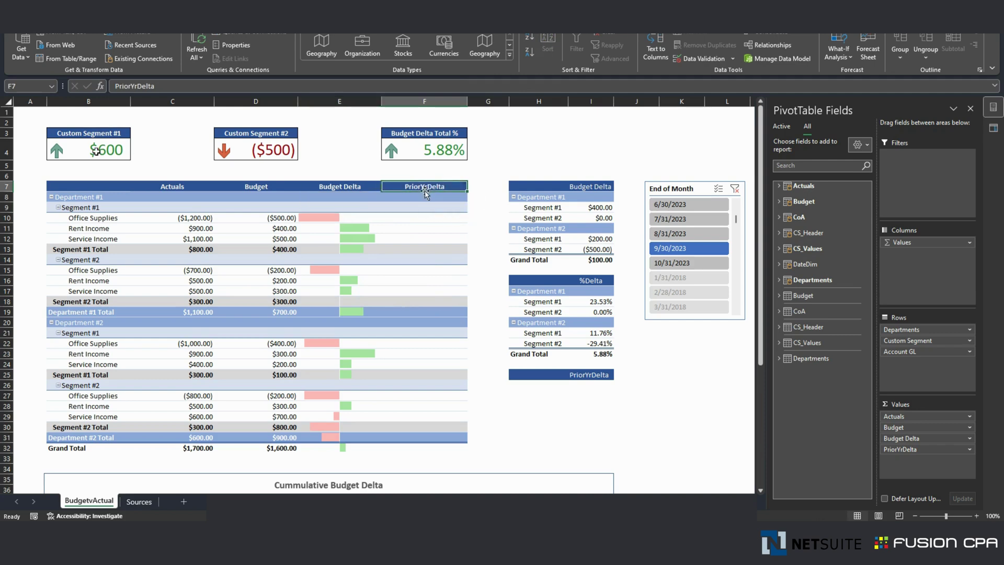
drag(95, 151, 440, 151)
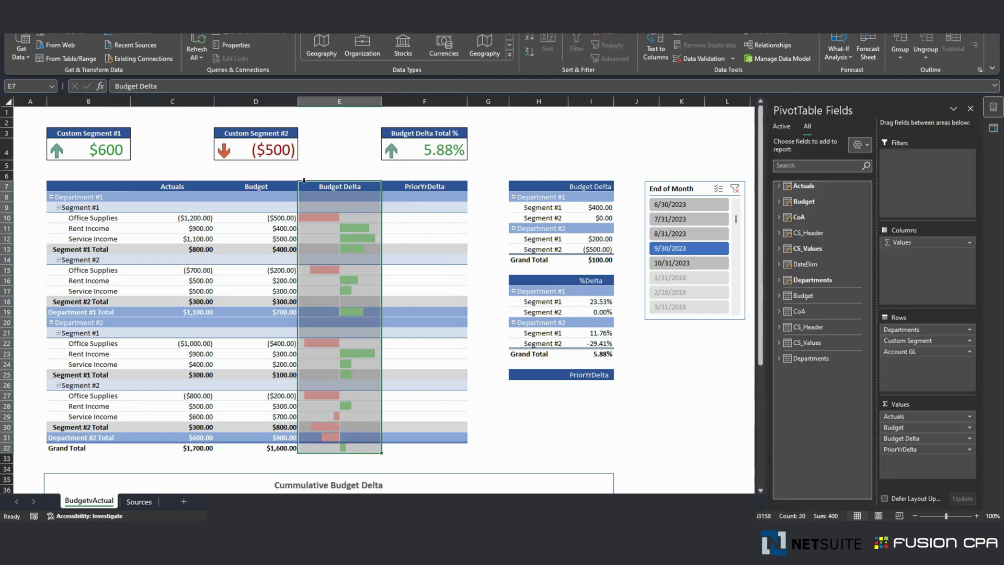
click(140, 173)
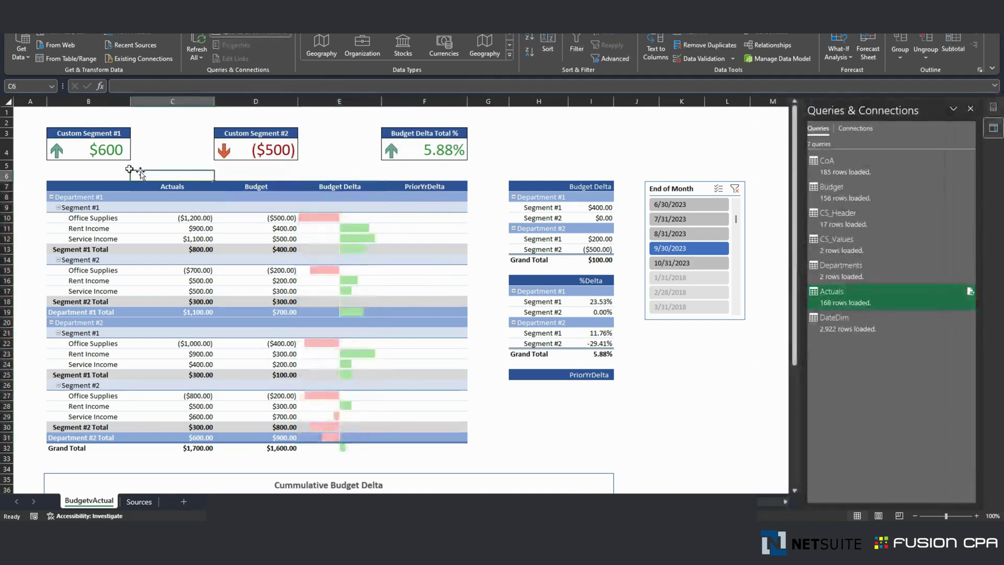
click(123, 168)
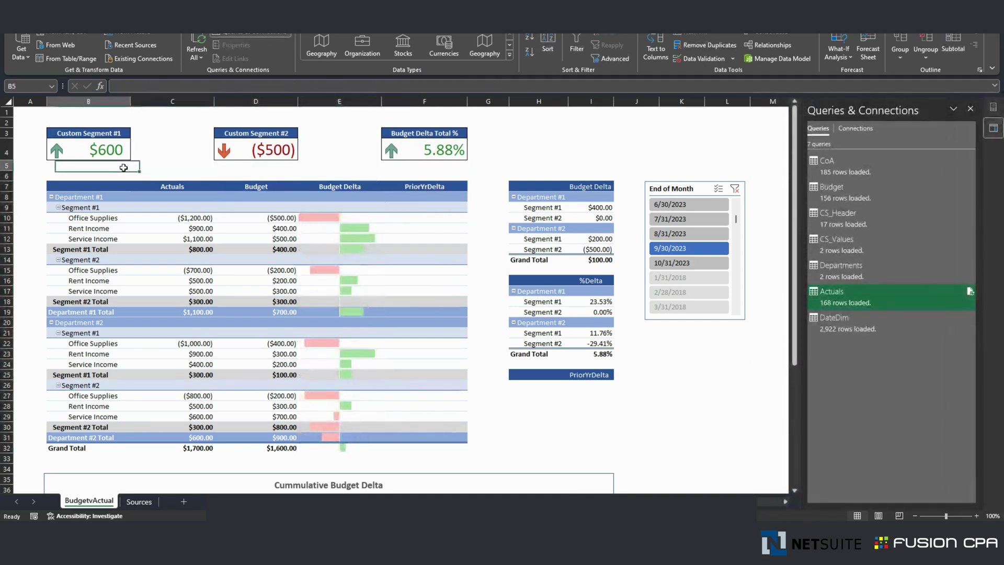
click(101, 149)
click(96, 132)
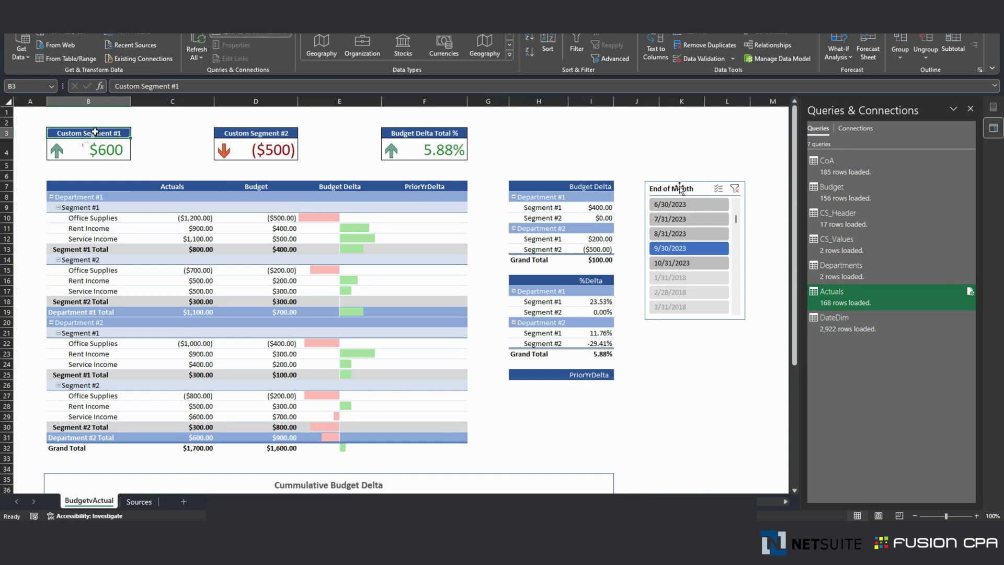
drag(676, 205, 676, 234)
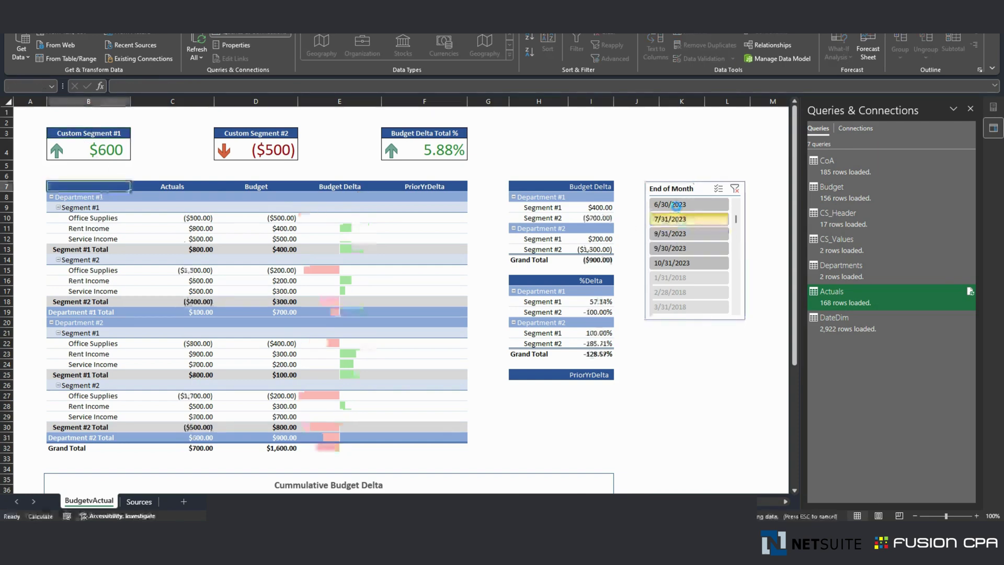
click(682, 248)
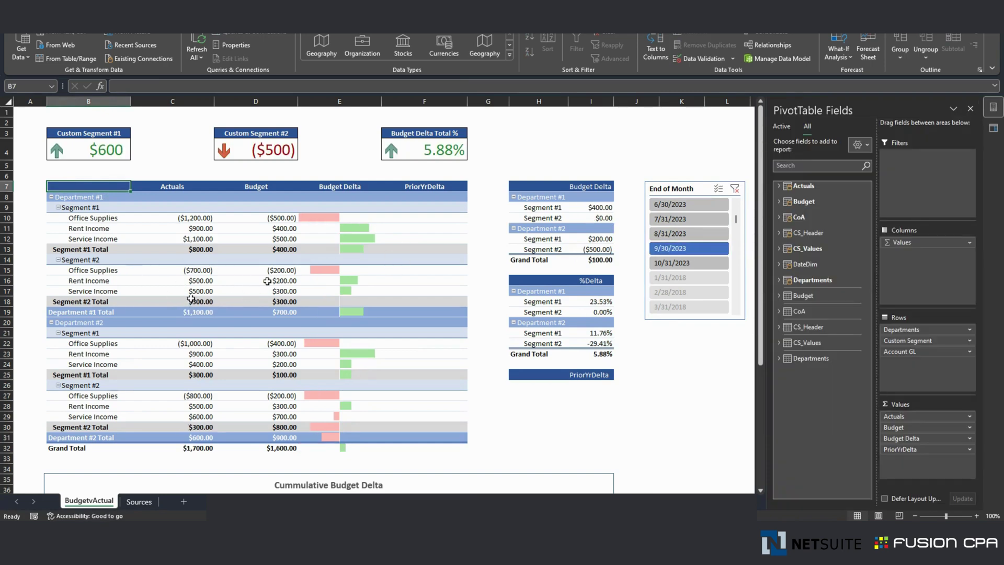
click(102, 153)
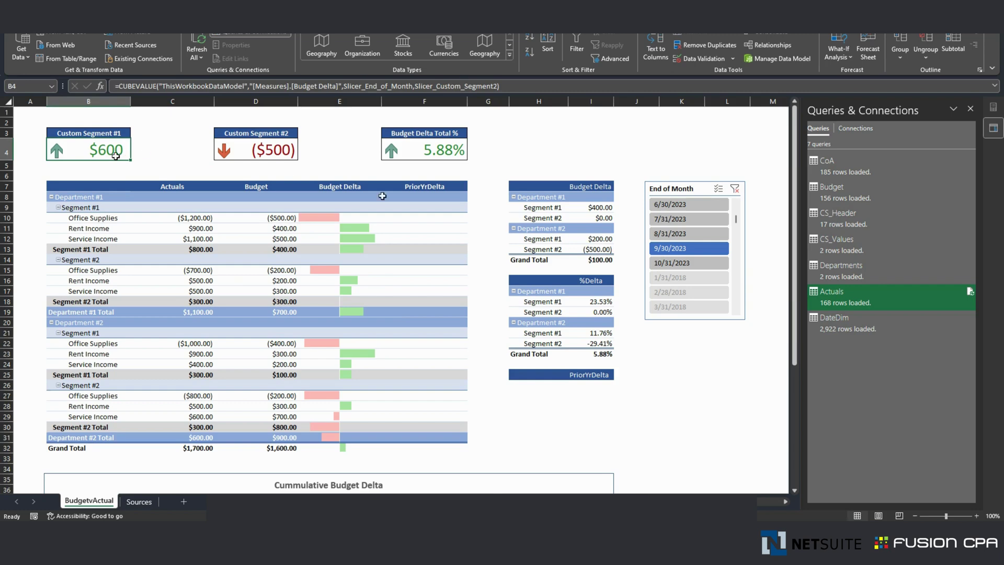
click(112, 135)
click(246, 147)
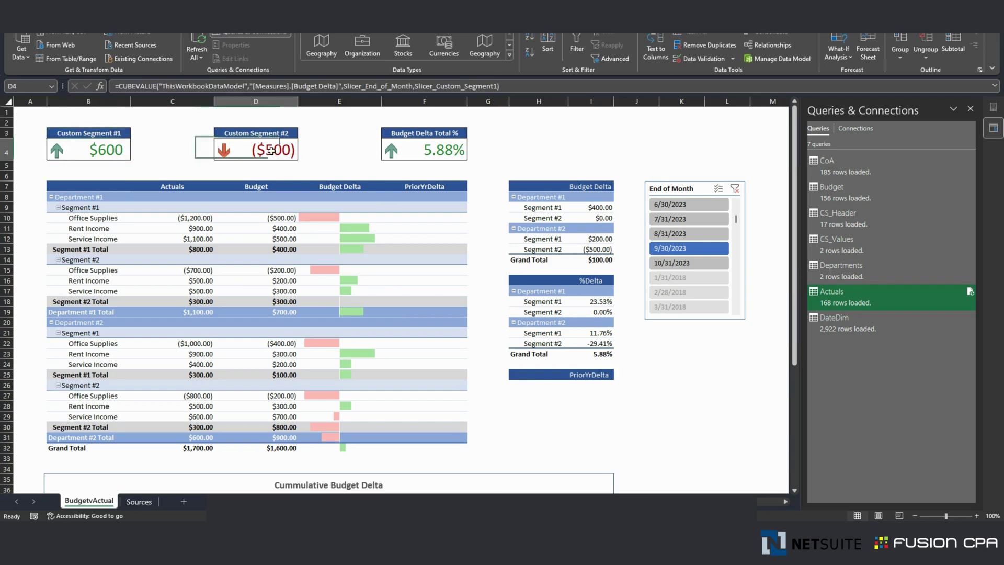
click(258, 135)
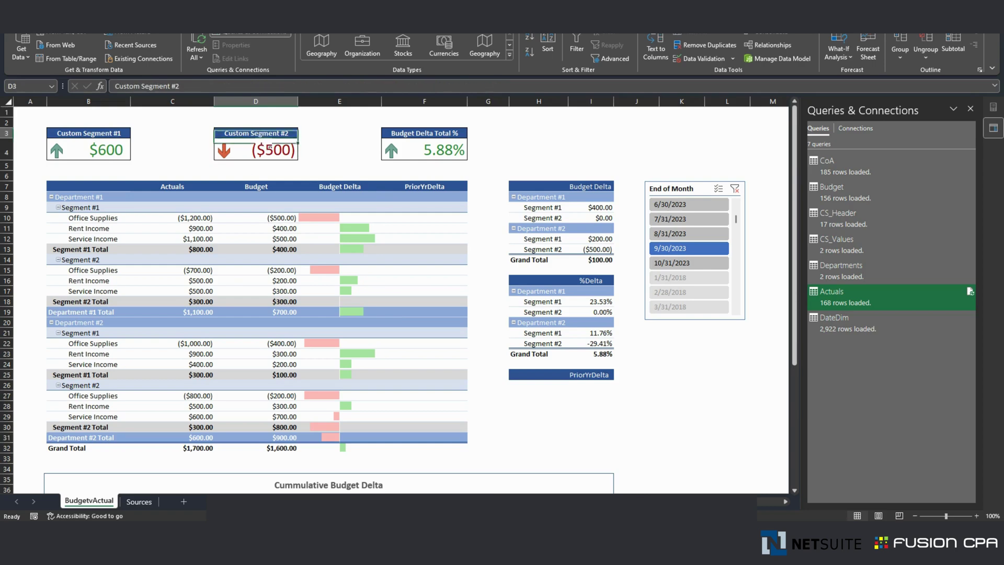
click(423, 157)
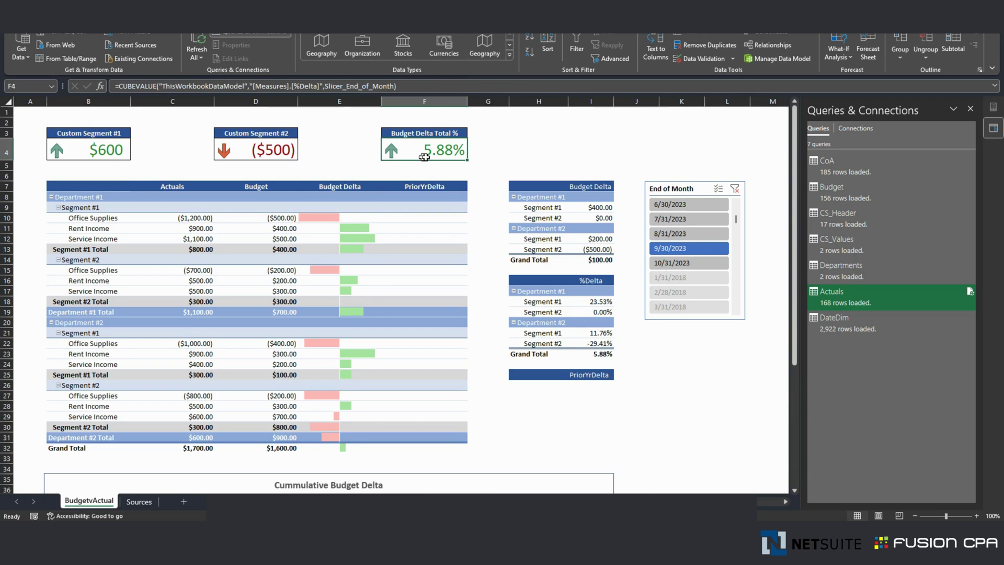
drag(163, 449, 263, 453)
click(279, 459)
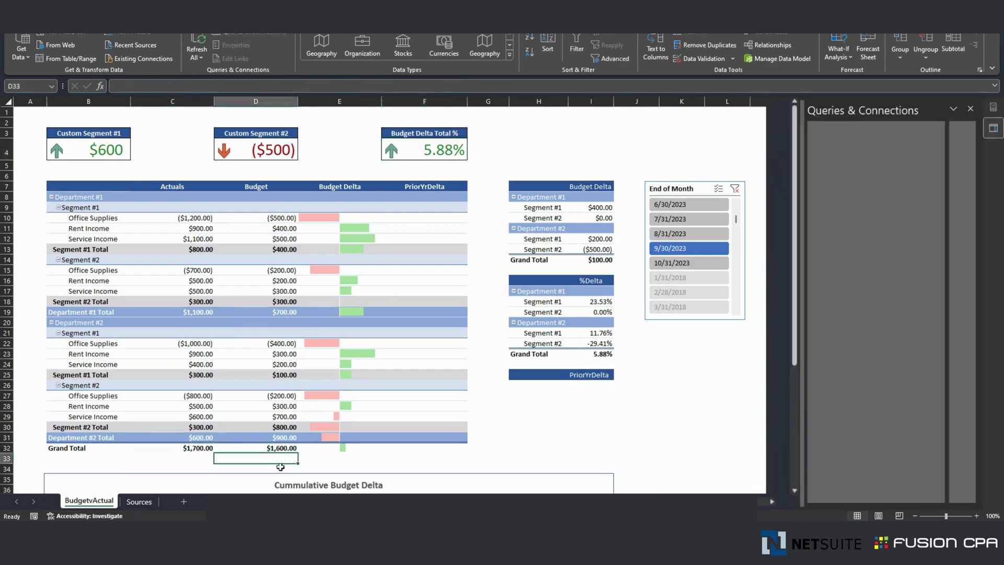
drag(177, 187, 250, 187)
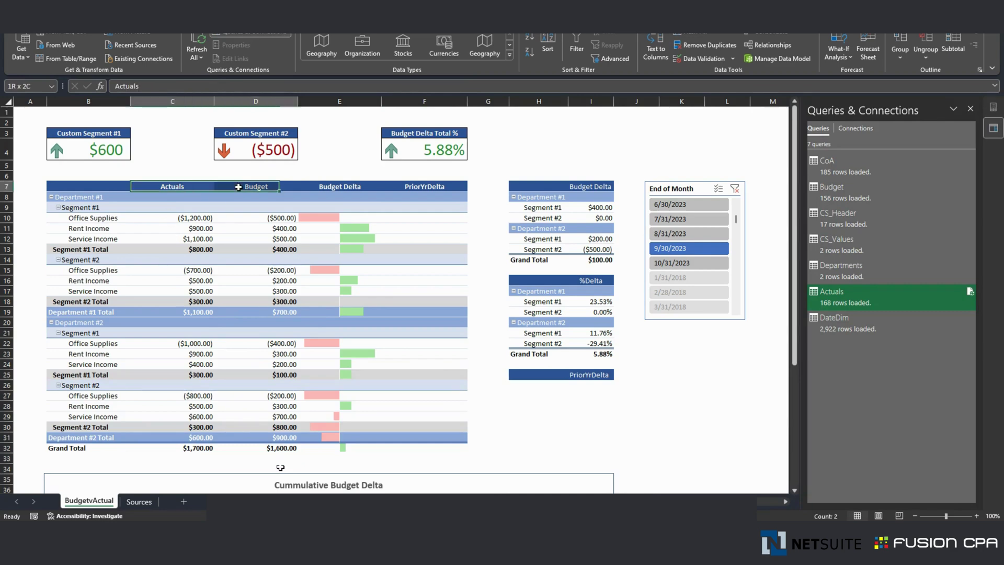
click(288, 461)
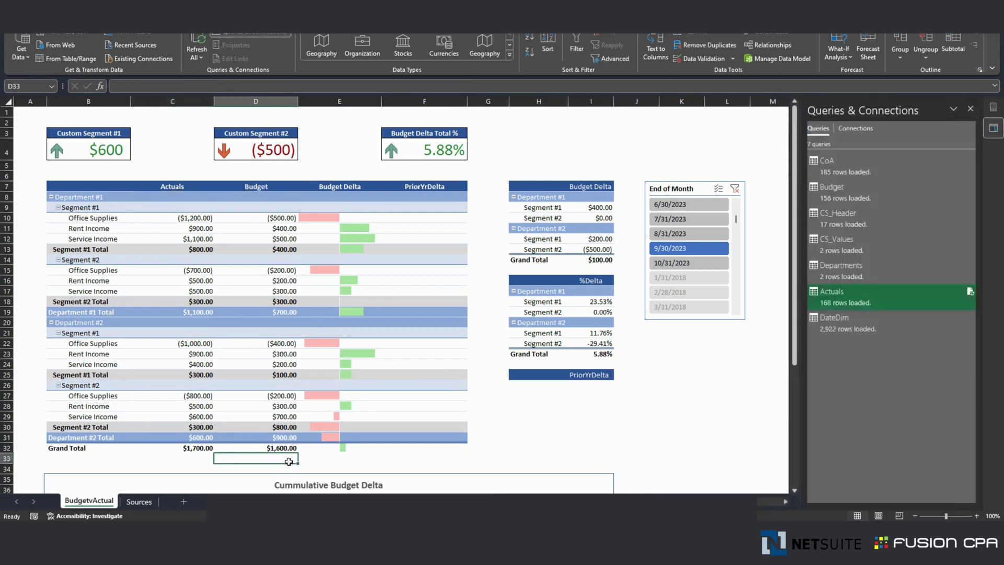
text(=)
key(Up)
text(/)
key(Up)
key(Left)
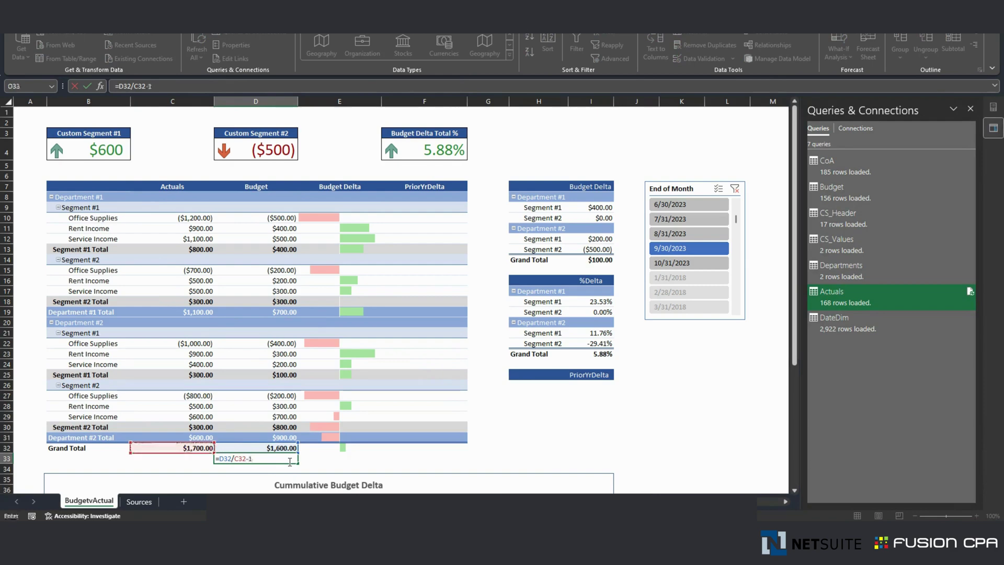
text(-1)
key(Home)
key(Right)
text(H)
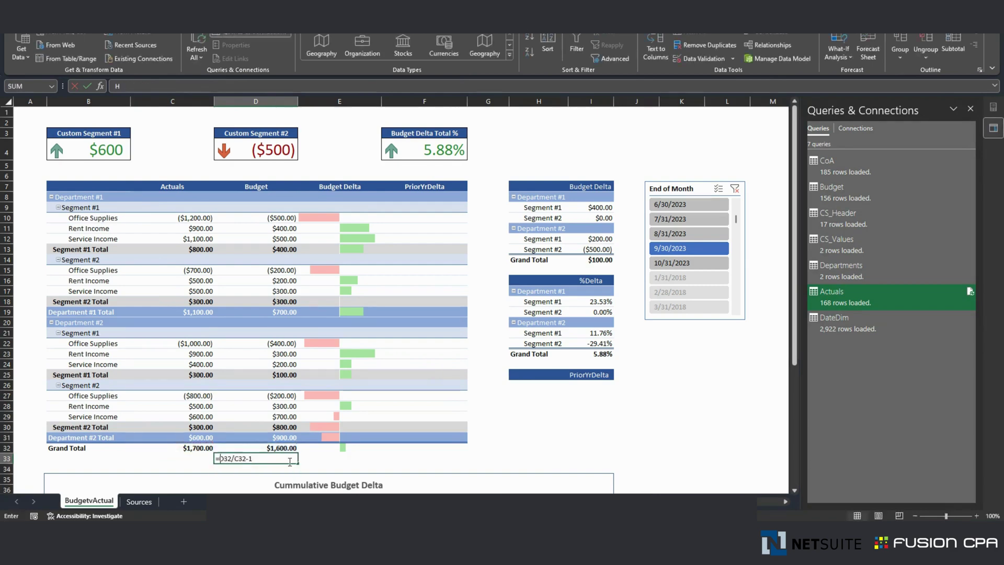
text(p)
key(Escape)
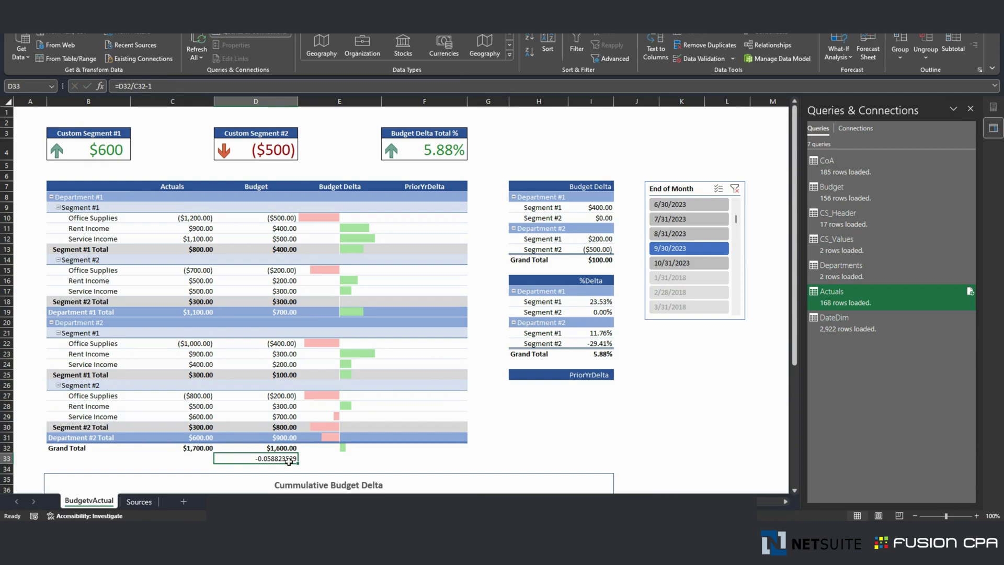
key(Delete)
click(439, 145)
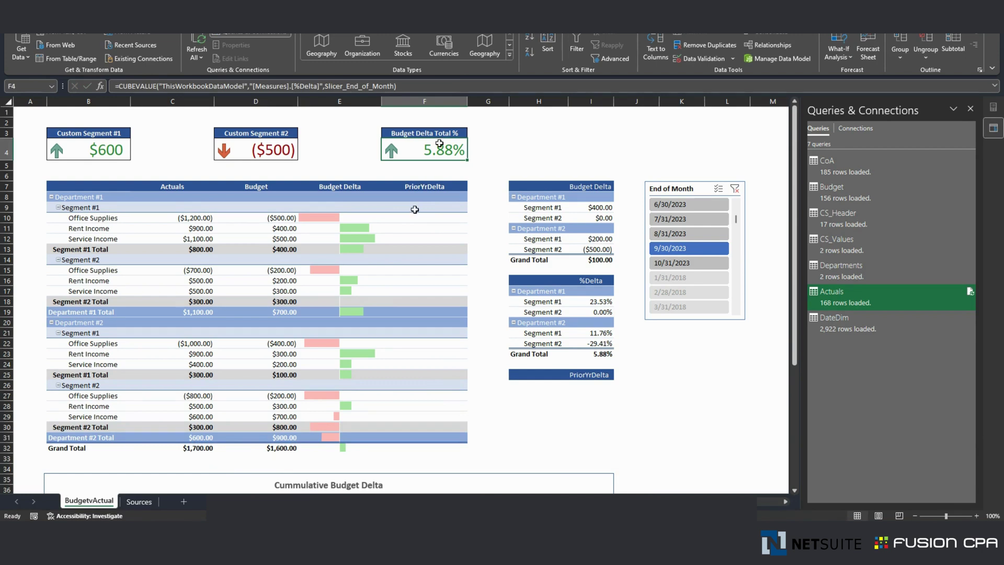
click(240, 152)
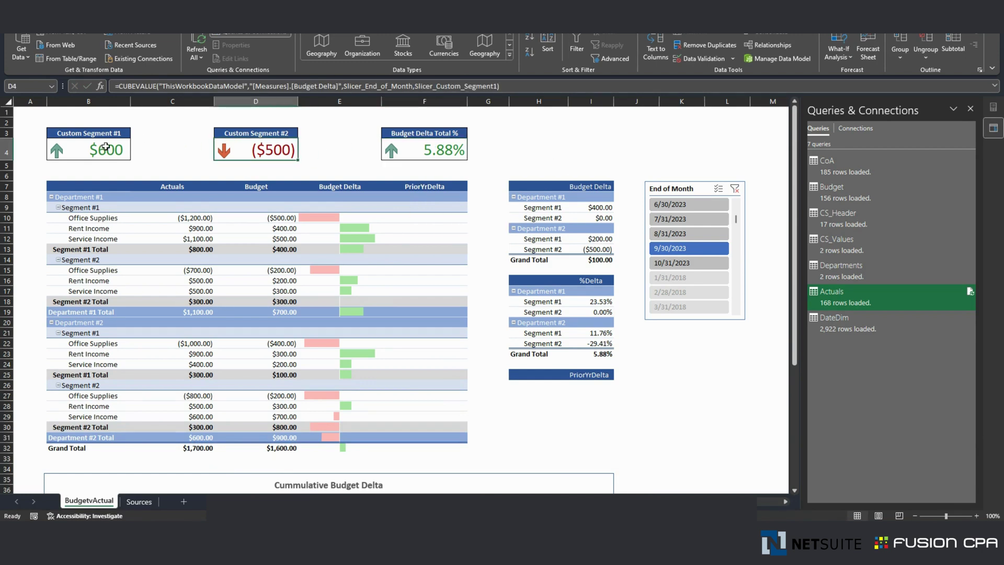
click(87, 151)
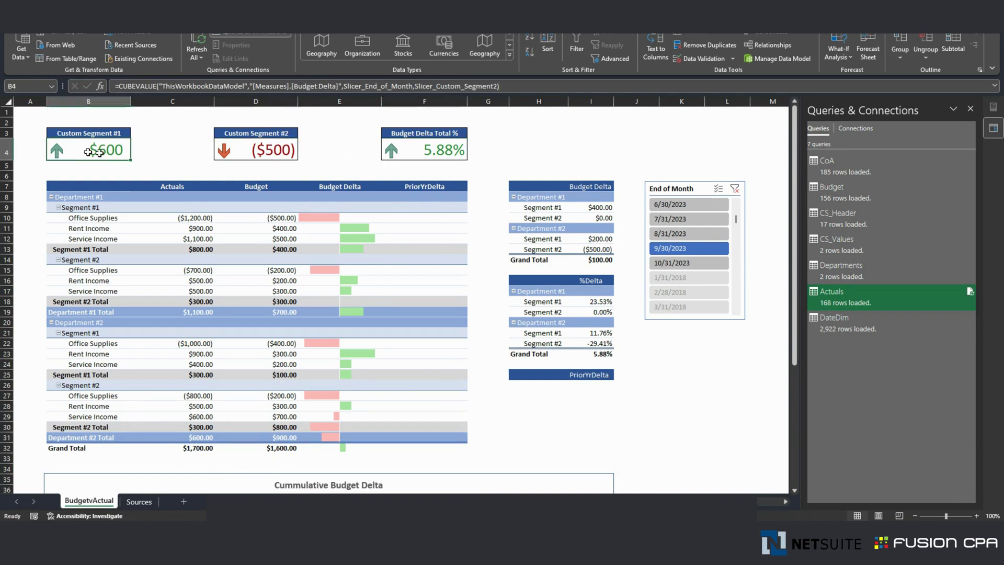
click(227, 150)
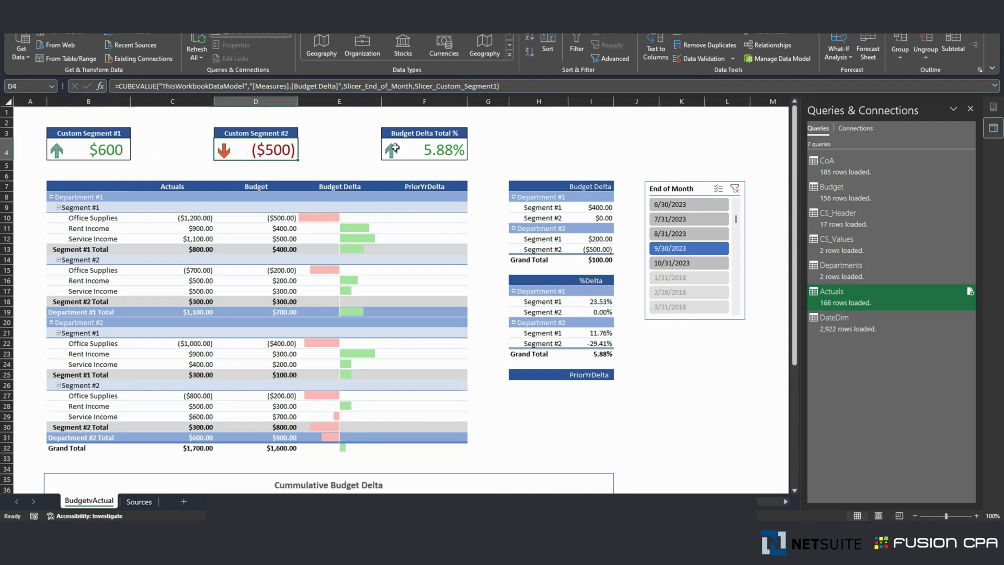
click(112, 149)
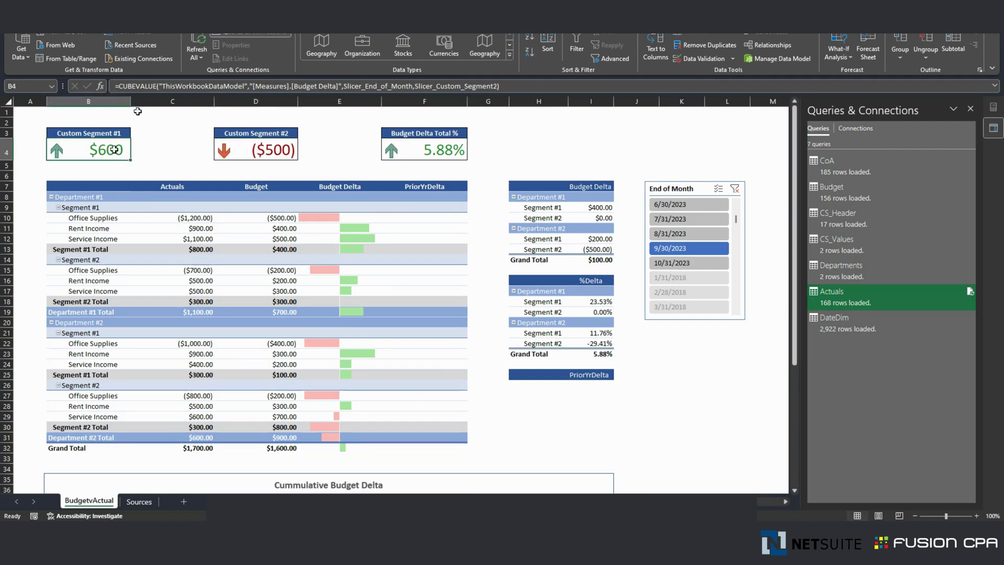
click(162, 87)
drag(161, 87, 244, 86)
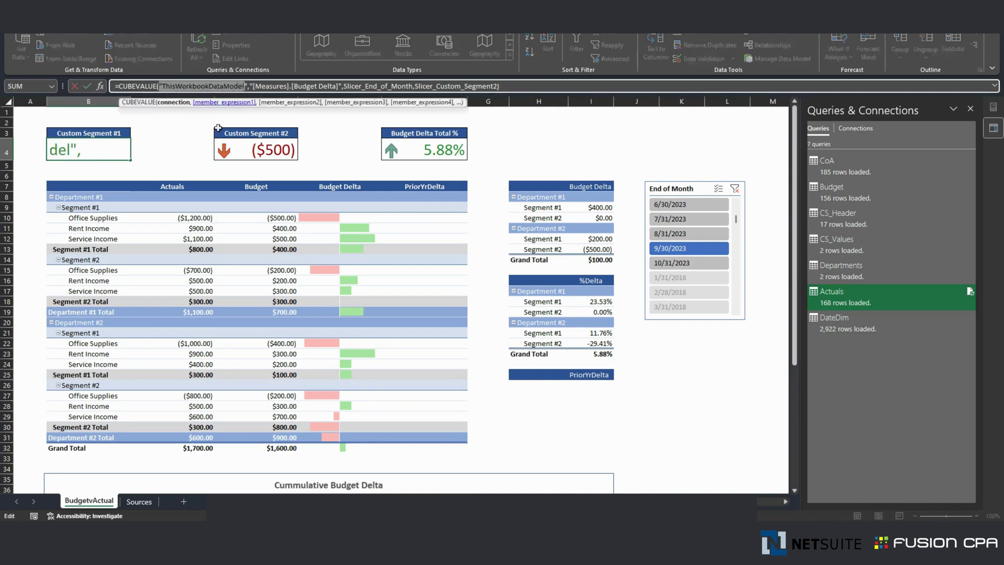
key(Return)
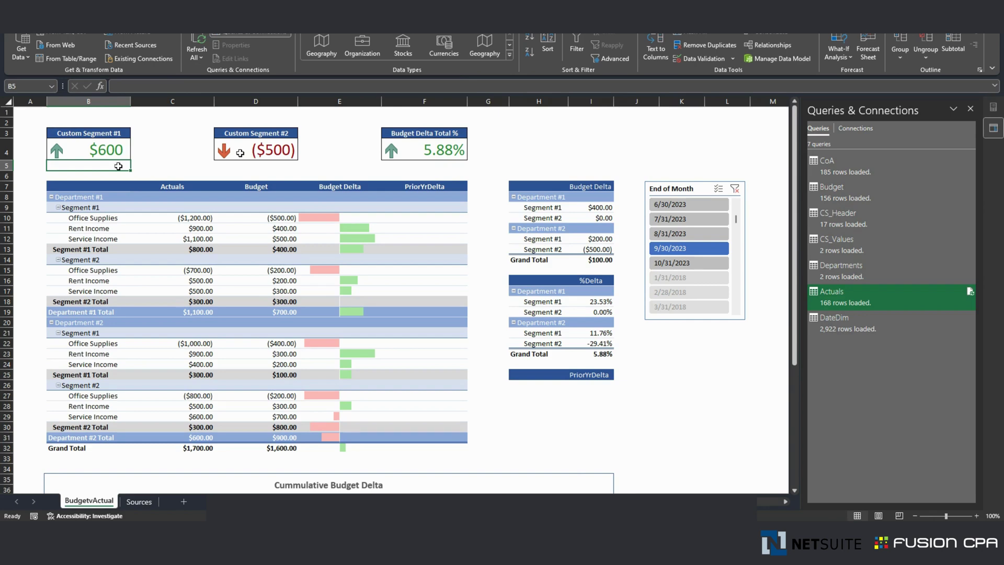
click(110, 150)
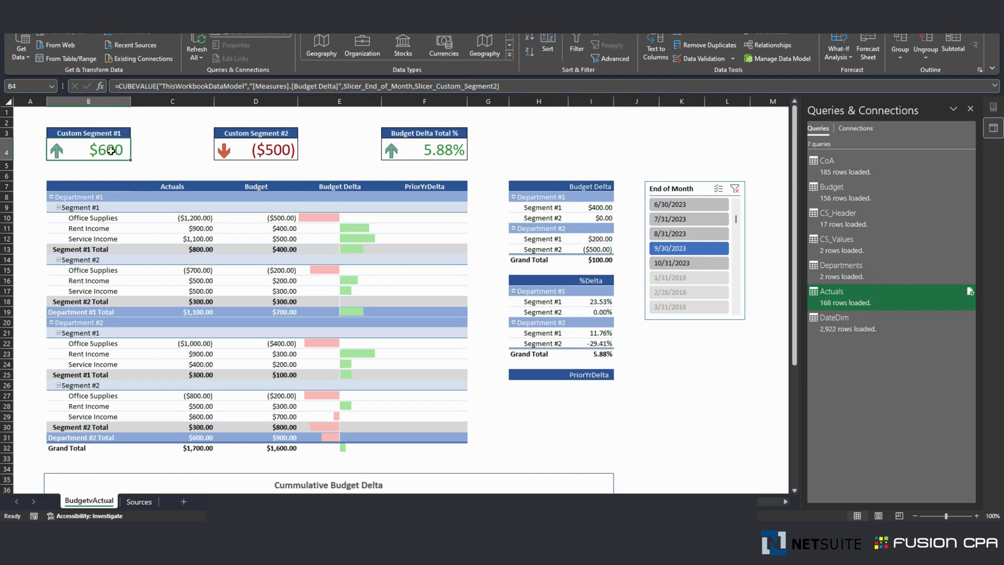
drag(250, 86, 504, 84)
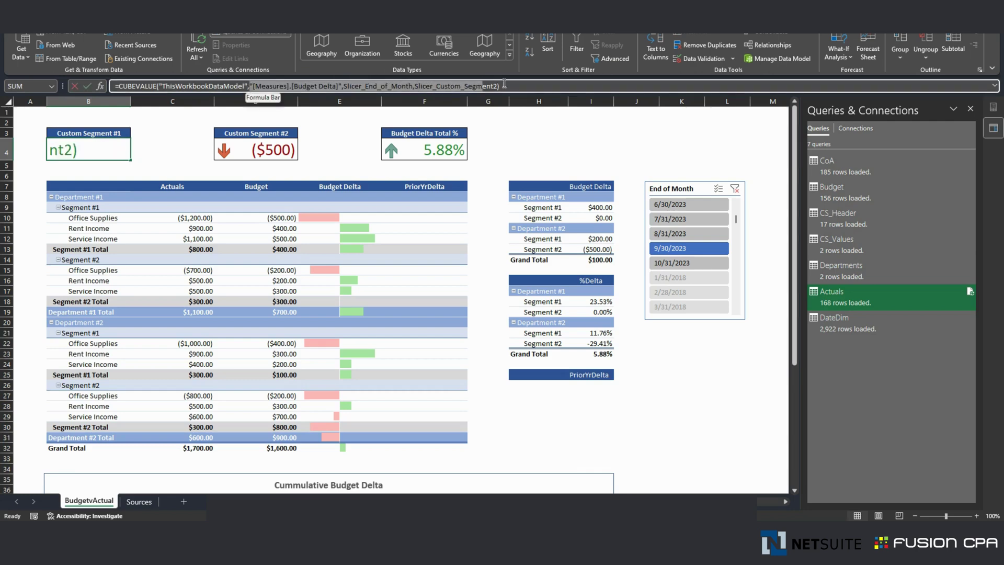
key(Return)
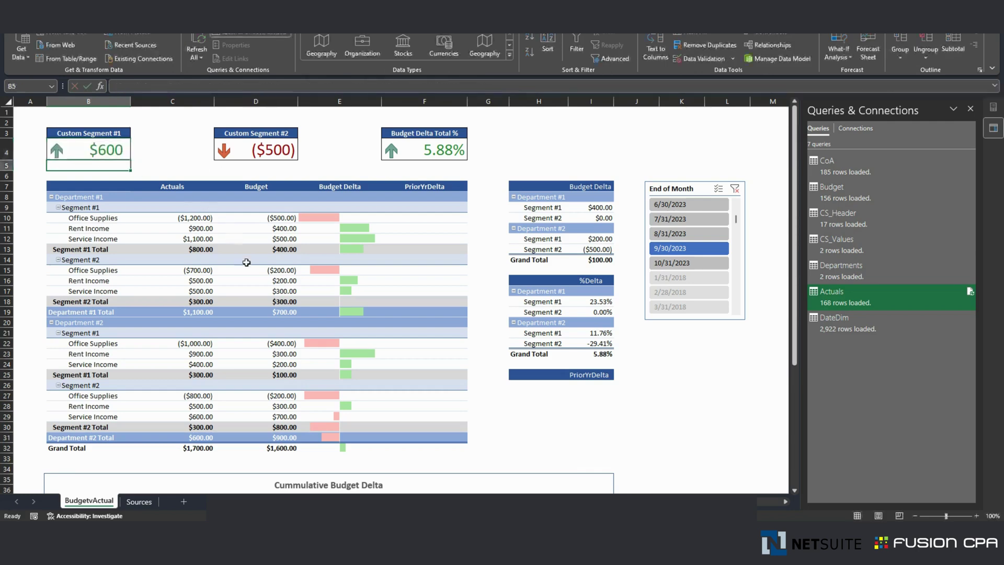
Step: Show the PivotTable Fields list with the Actuals table's fields expanded, selecting Budget Delta values
click(207, 239)
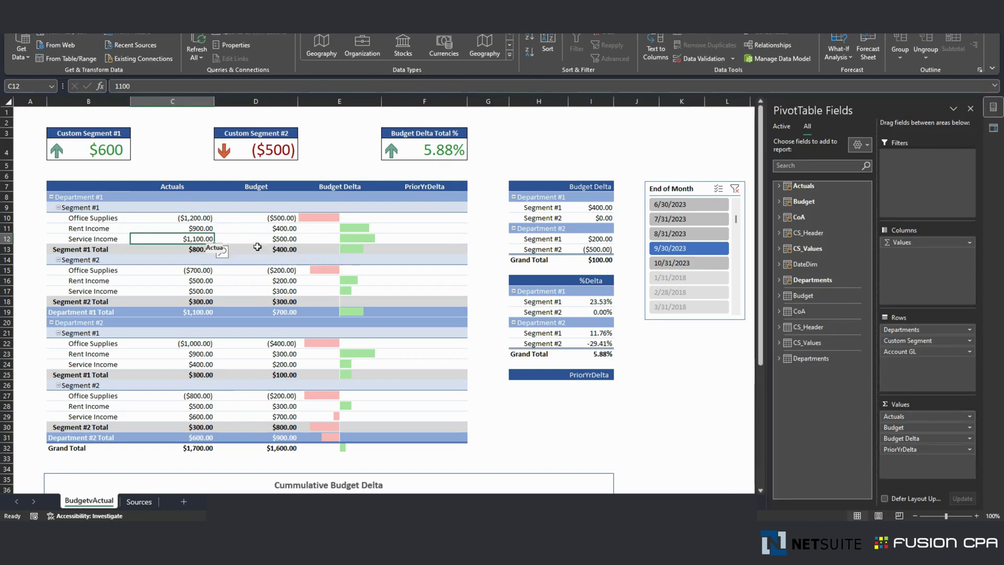
click(779, 186)
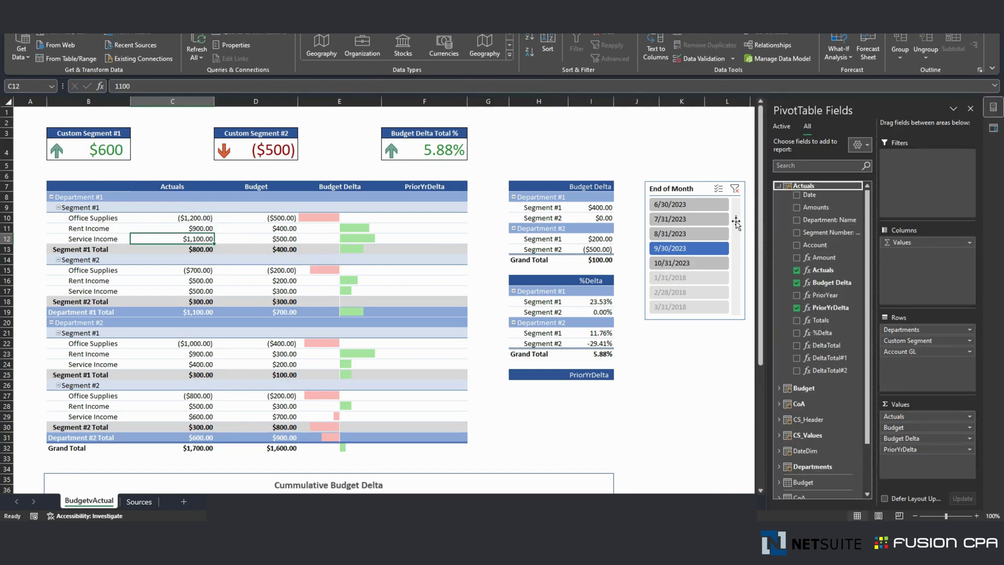
click(374, 240)
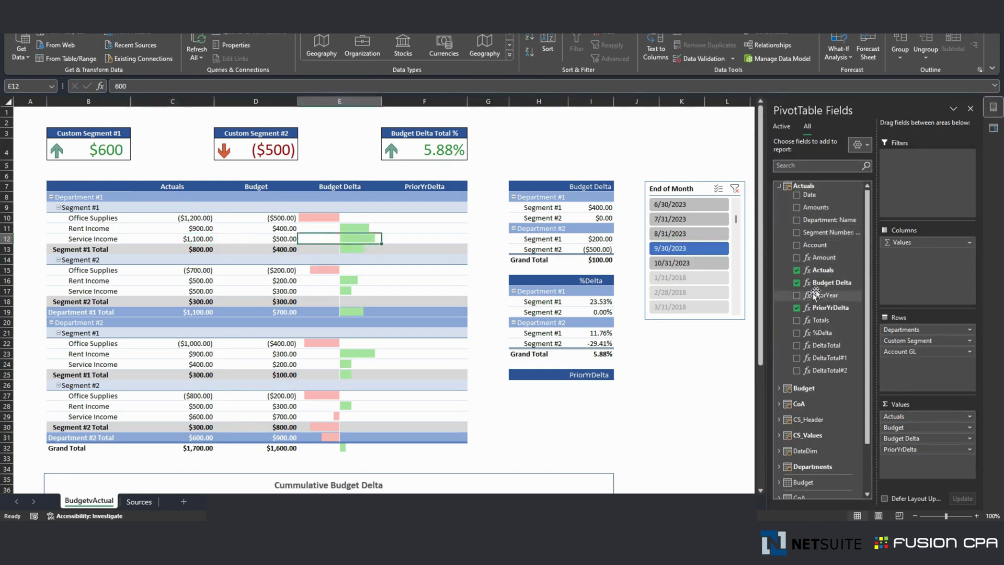
click(347, 181)
click(336, 217)
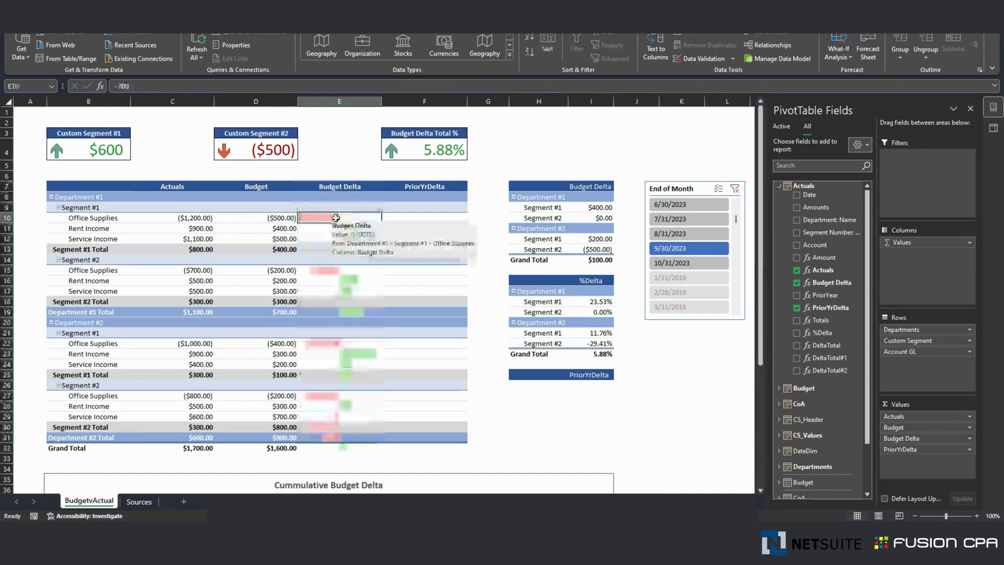
Step: Review the Budget Delta measure's DAX definition and close it without changes
right_click(828, 283)
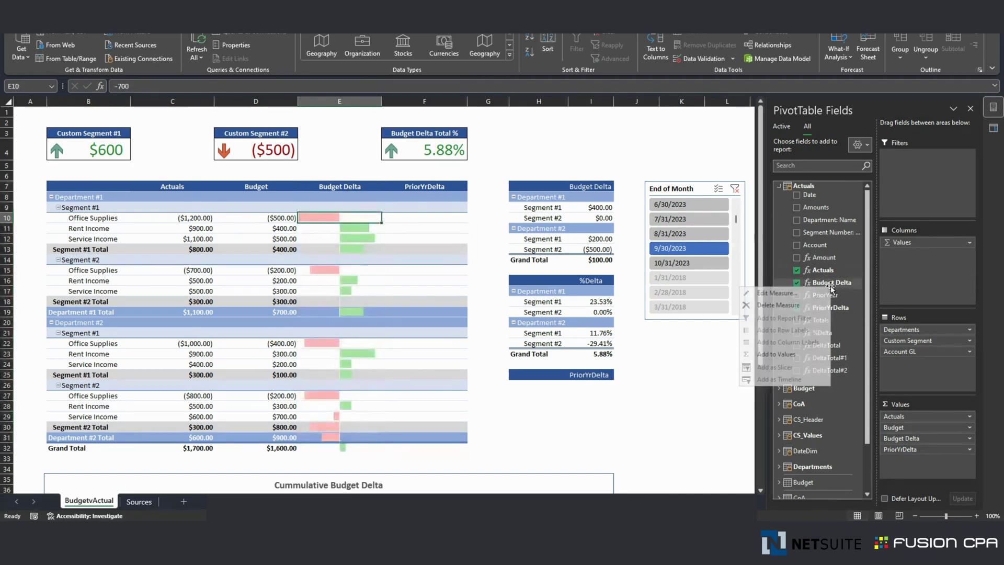
click(803, 295)
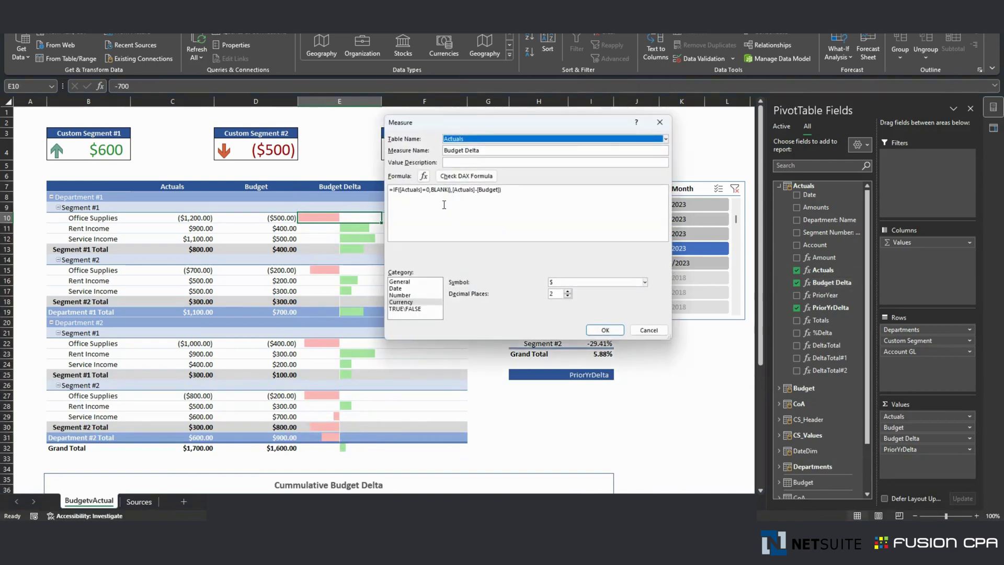
click(660, 124)
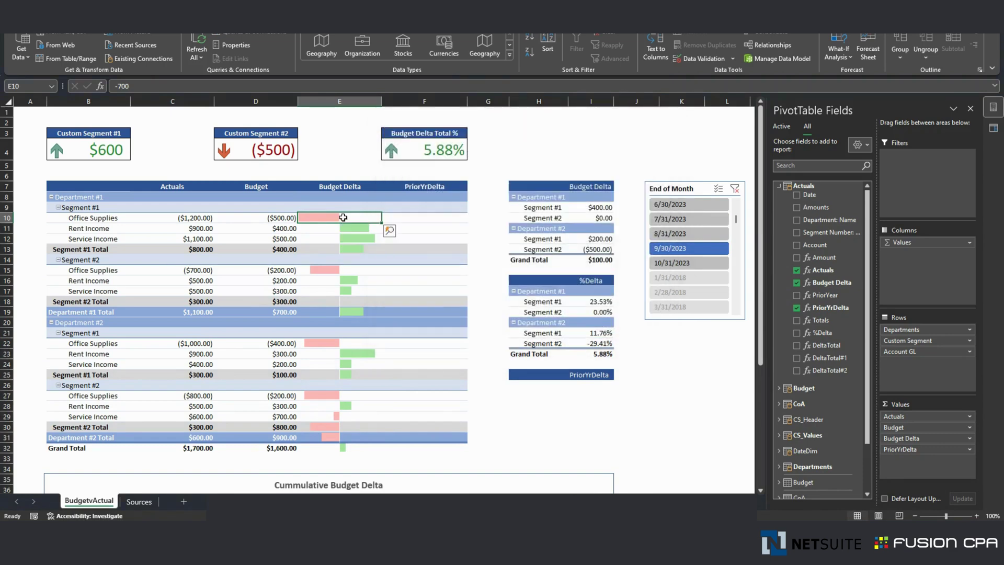
Step: Select the empty PriorYrDelta column F, then the Budget Delta and %Delta pivot range H8:I23
right_click(343, 217)
key(Escape)
click(418, 217)
drag(417, 191, 430, 448)
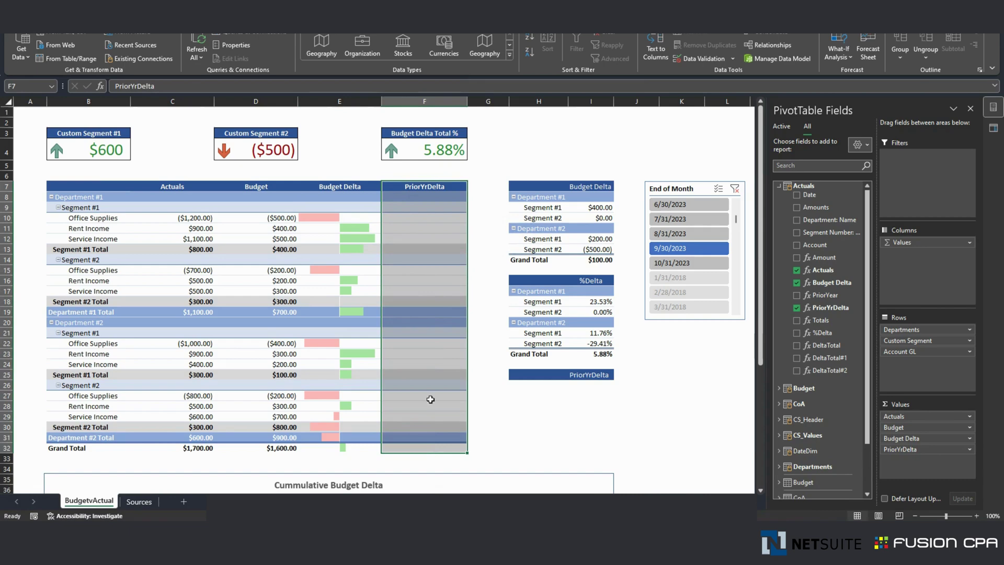
click(427, 216)
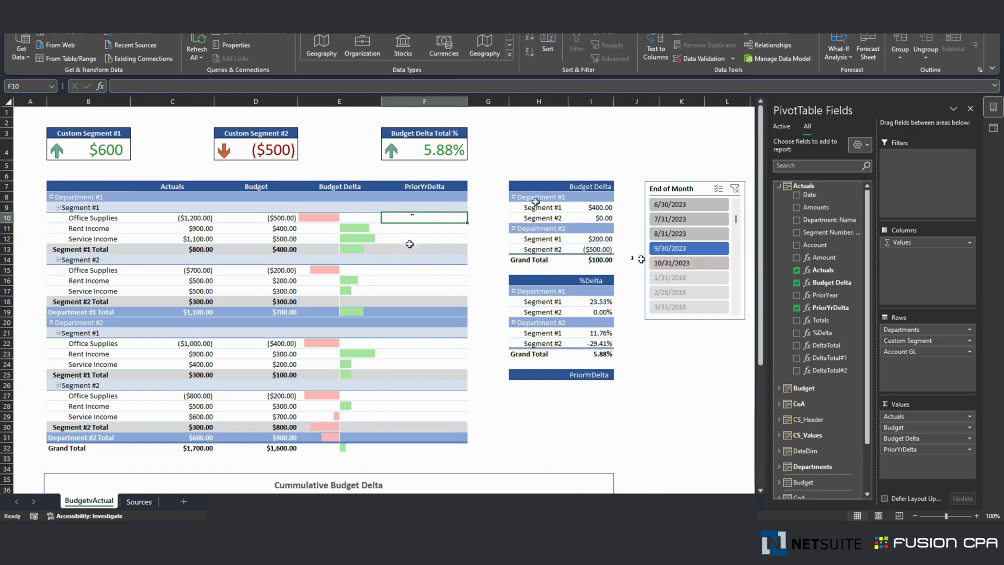
drag(531, 199, 609, 354)
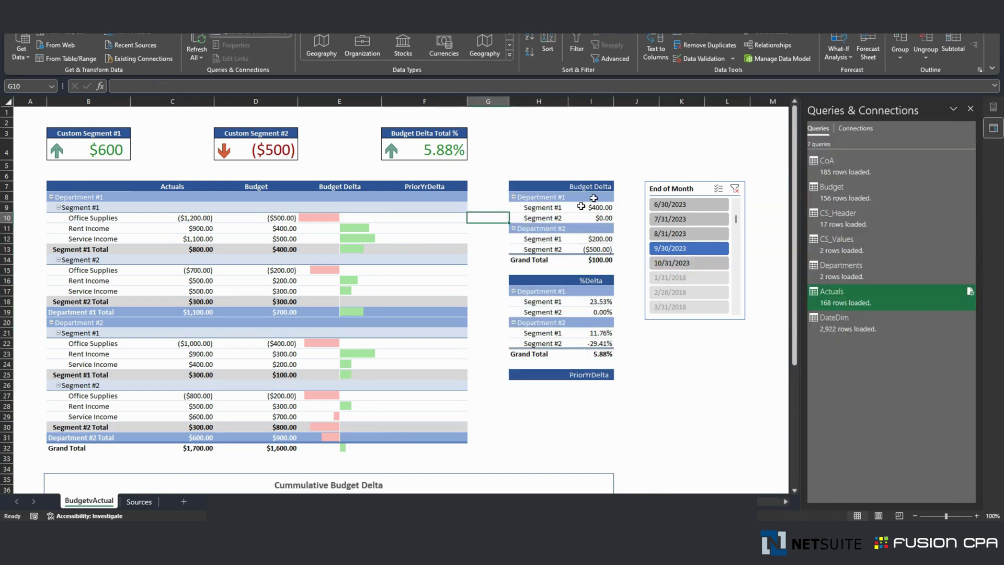
Step: Check the Budget Delta pivot values: $0.00 and ($500.00) for Segment #2, $100.00 Grand Total
click(562, 207)
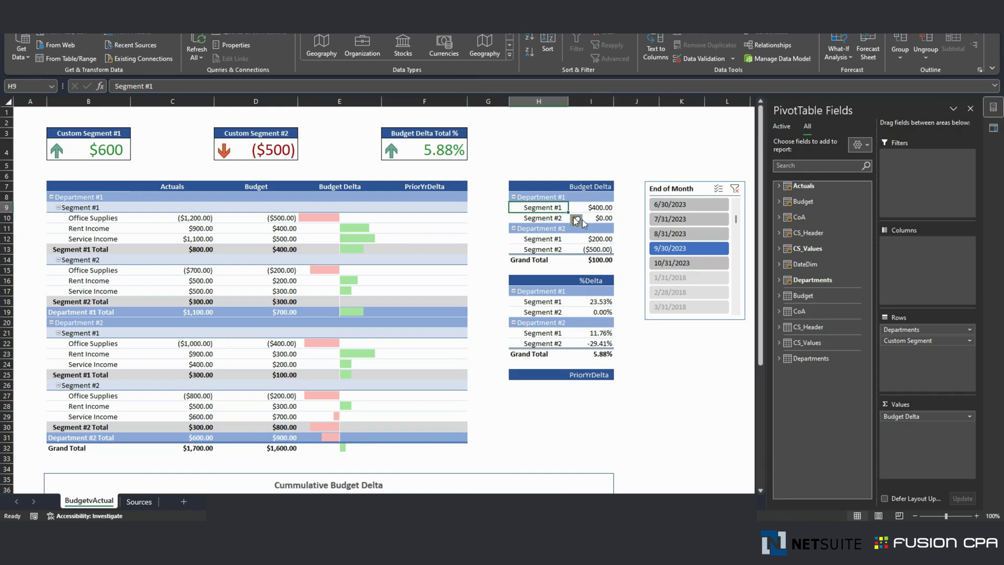
click(579, 220)
click(582, 220)
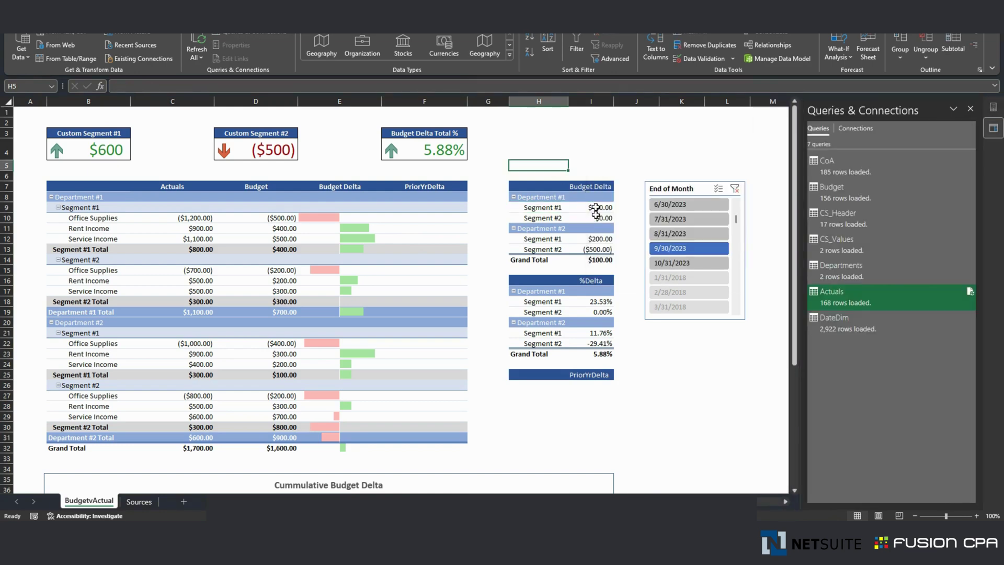
click(544, 207)
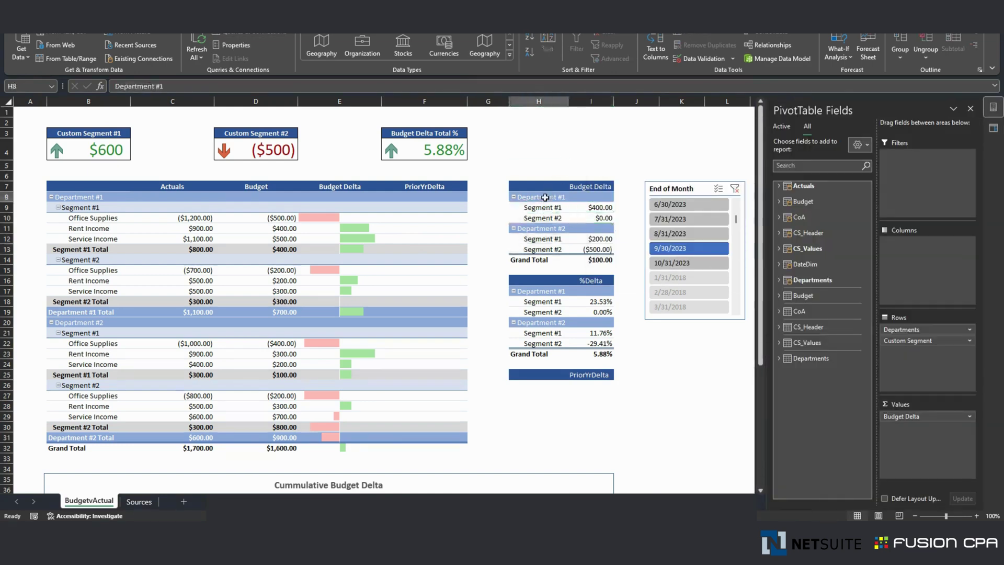
click(545, 197)
click(591, 249)
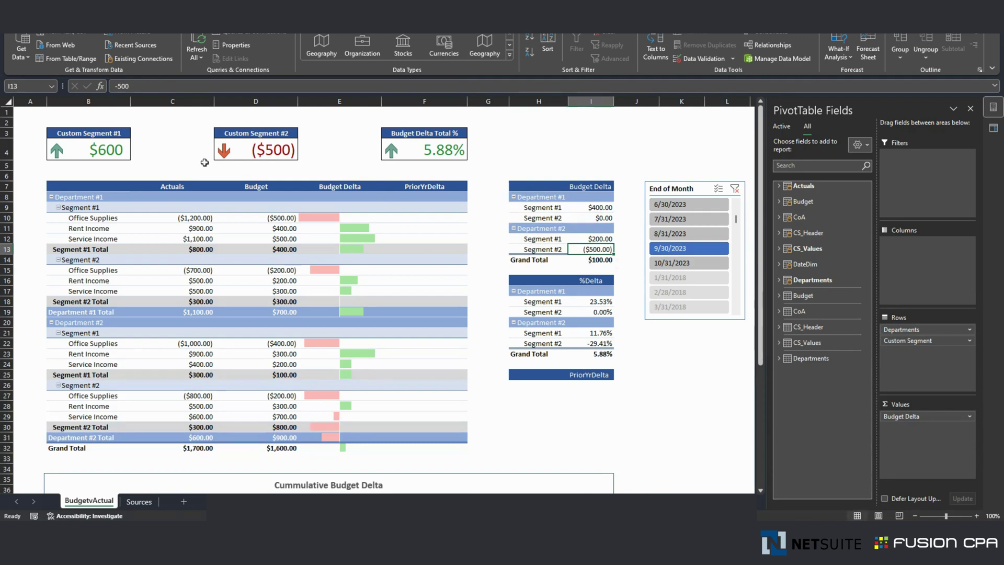
click(595, 260)
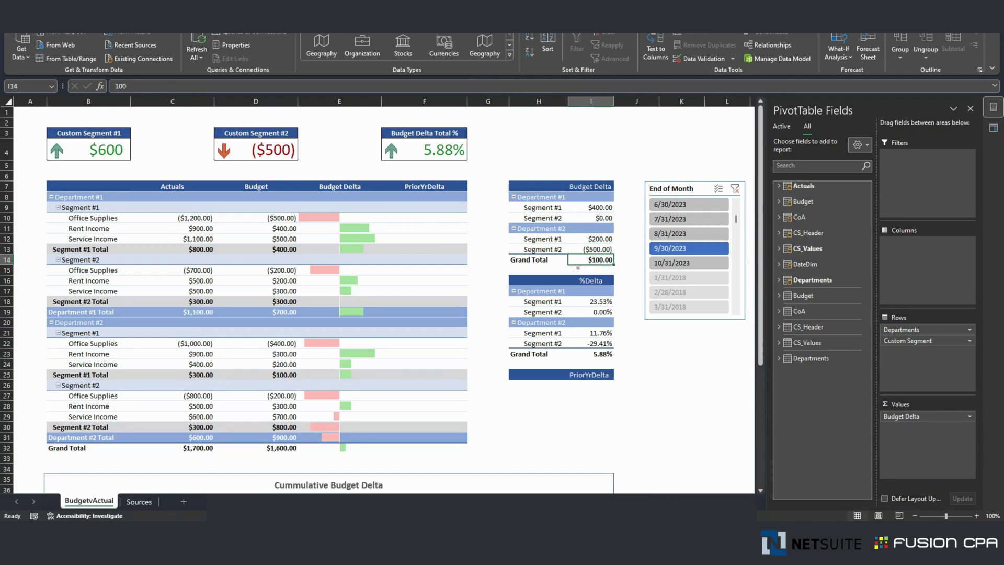
Step: Inspect the CUBEVALUE formulas behind the $600 and ($500) KPI cards, then select the Budget Delta segment values
click(110, 149)
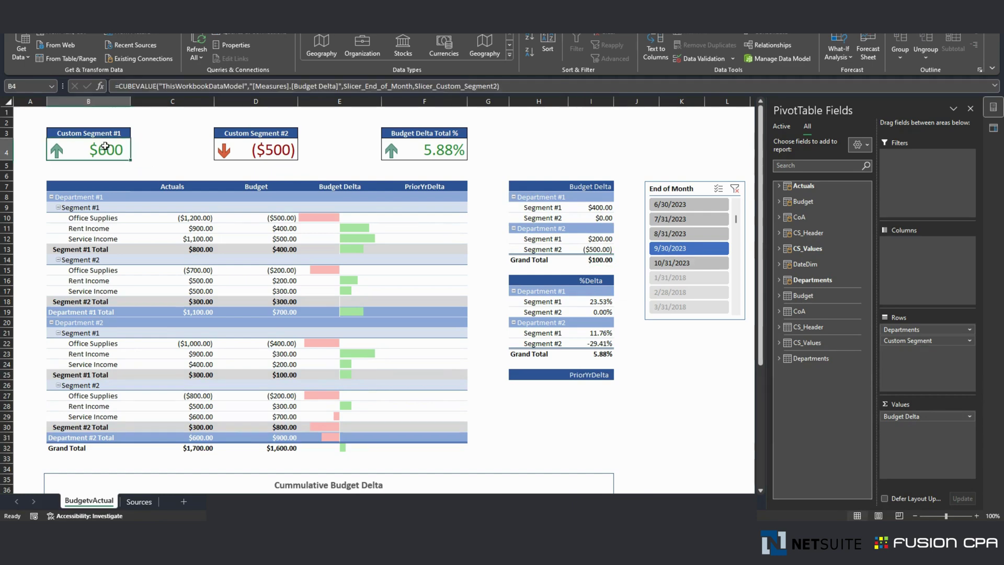
click(278, 150)
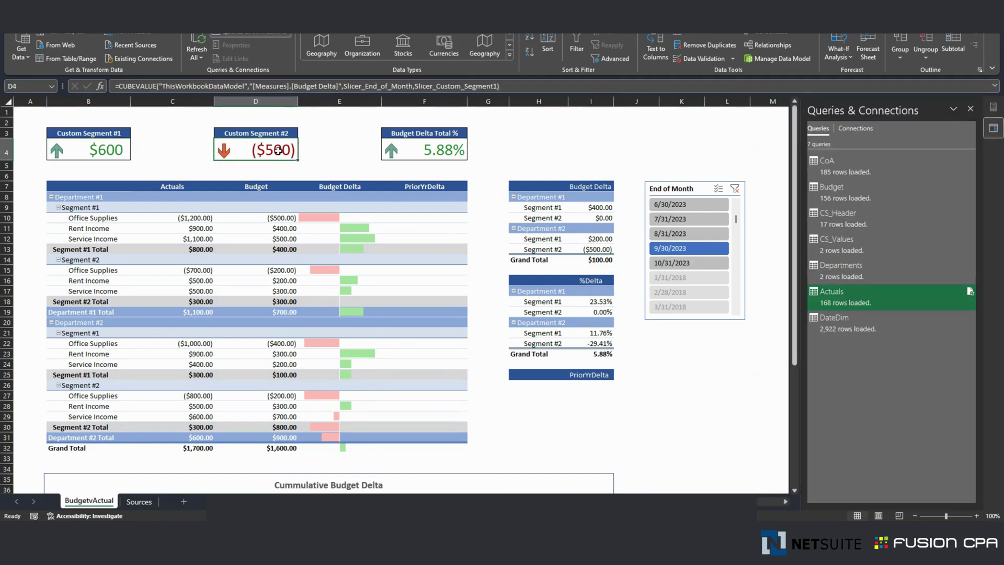
click(594, 260)
drag(596, 207, 604, 249)
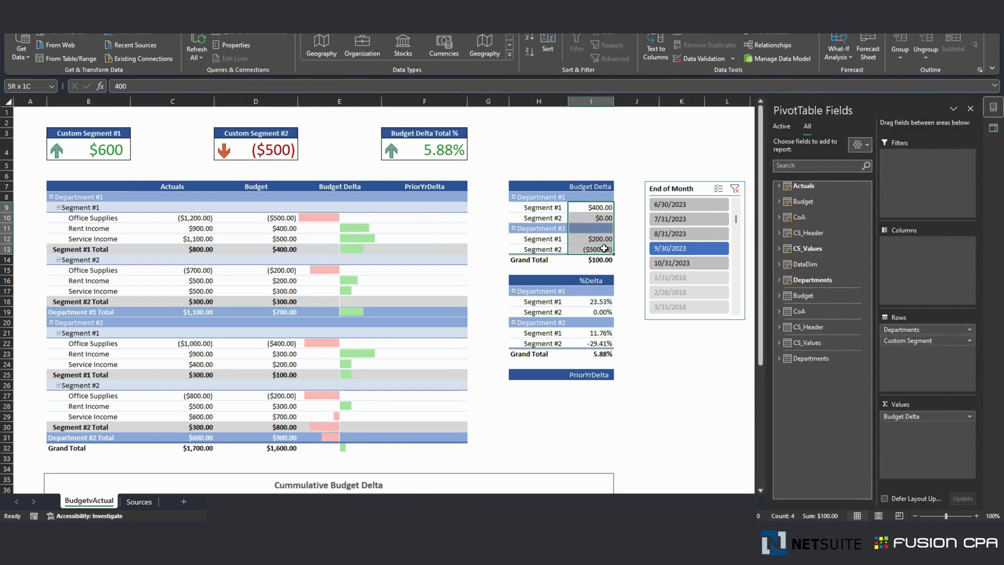
click(555, 207)
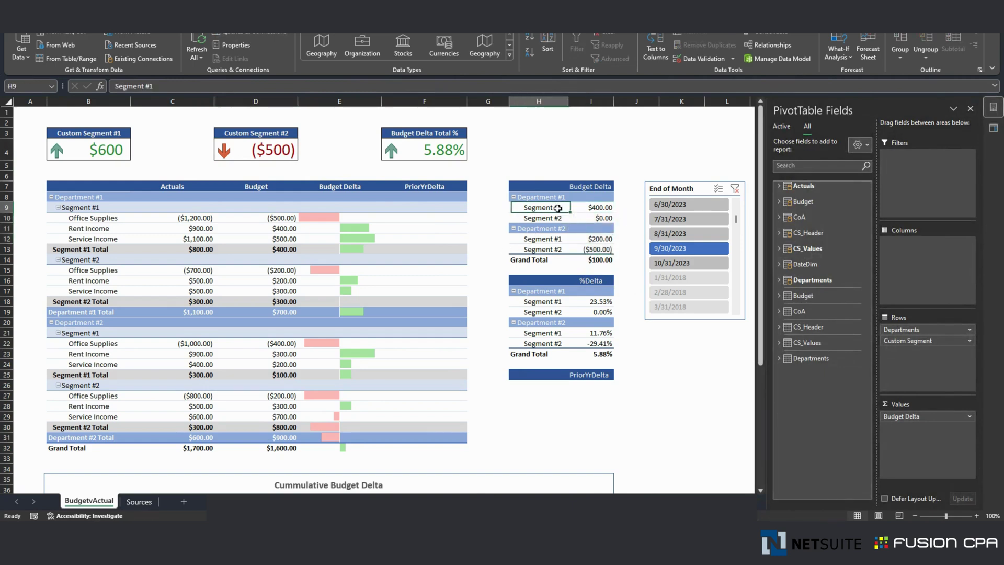
click(548, 197)
Step: Check the %Delta pivot's 5.88% Grand Total and 23.53% Segment #1 percentage, ending on Department #1
scroll(535, 253, down, 1)
scroll(536, 253, down, 1)
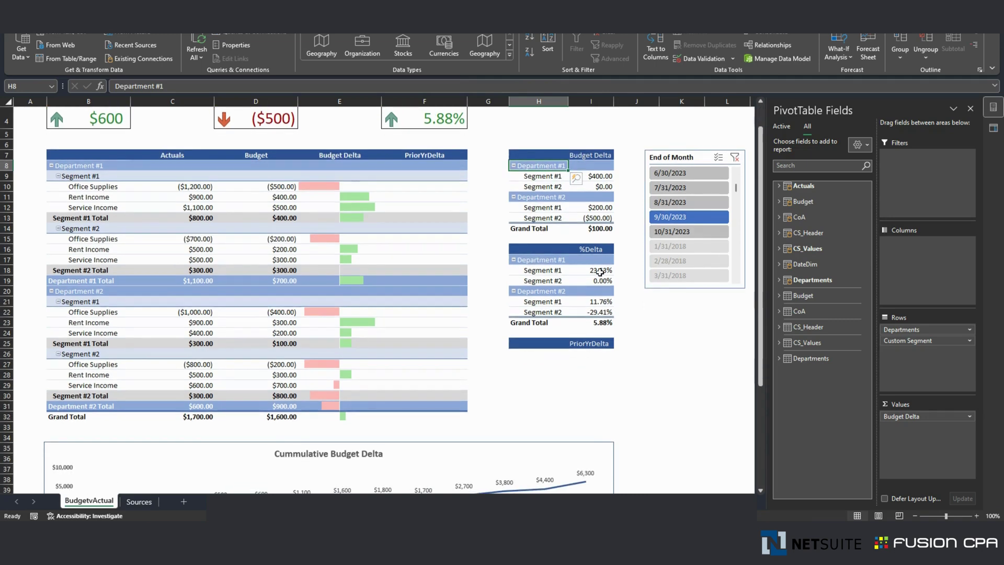
click(590, 250)
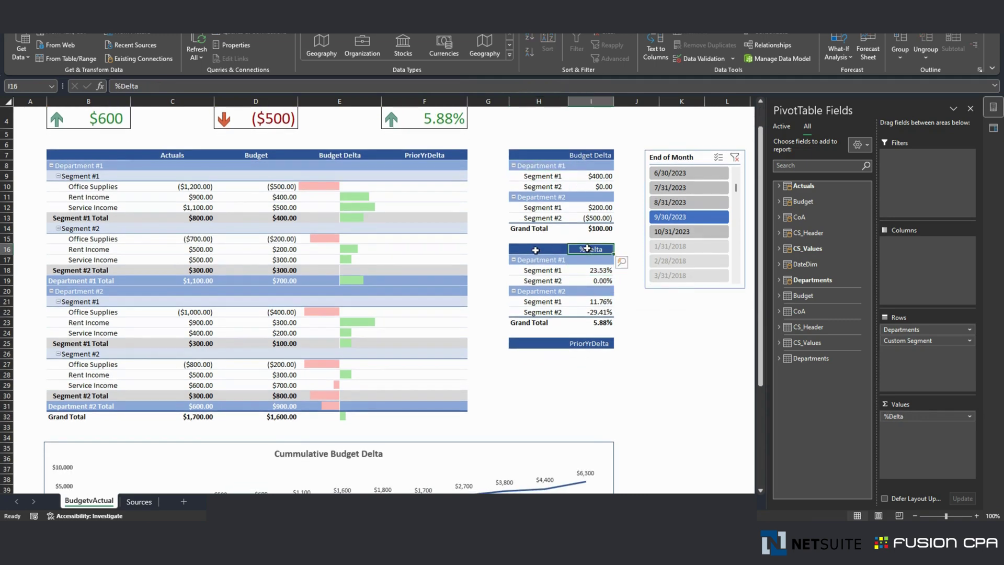
click(590, 322)
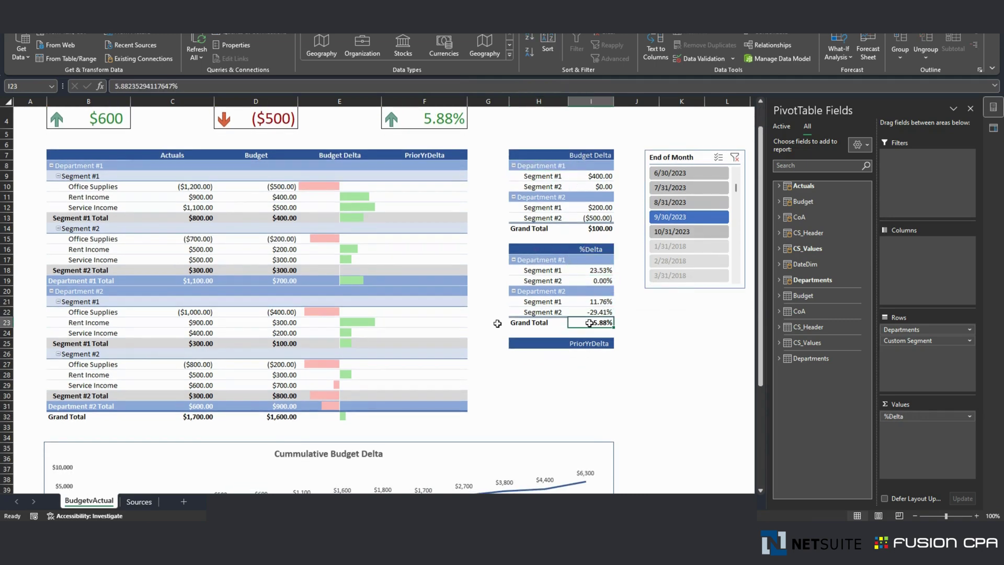
scroll(482, 325, up, 1)
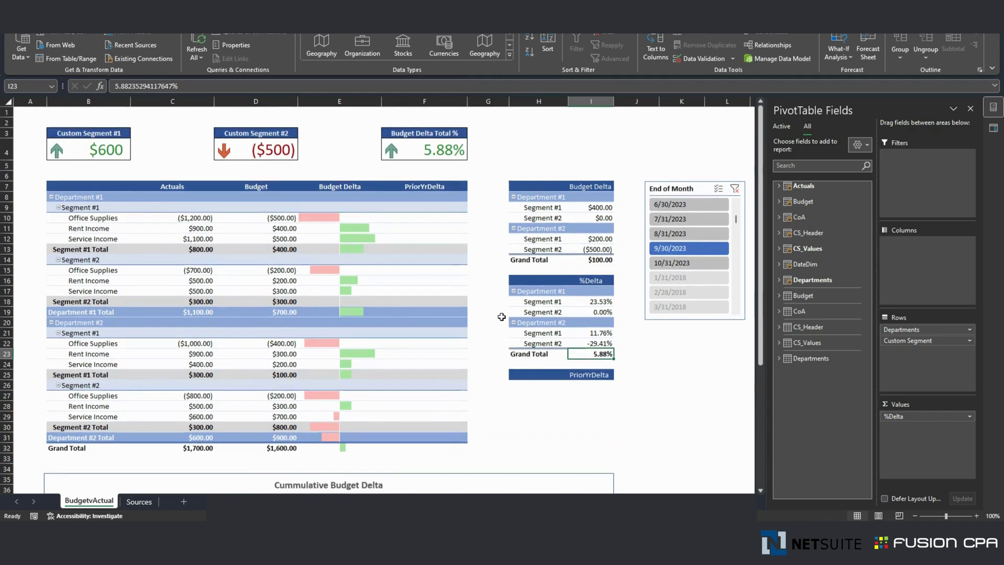
click(591, 302)
key(Up)
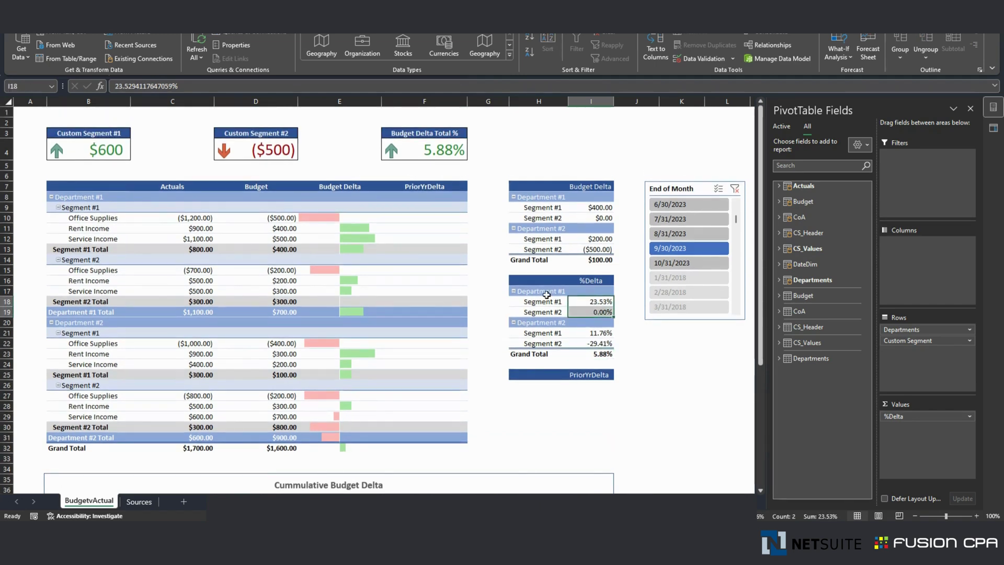
key(Left)
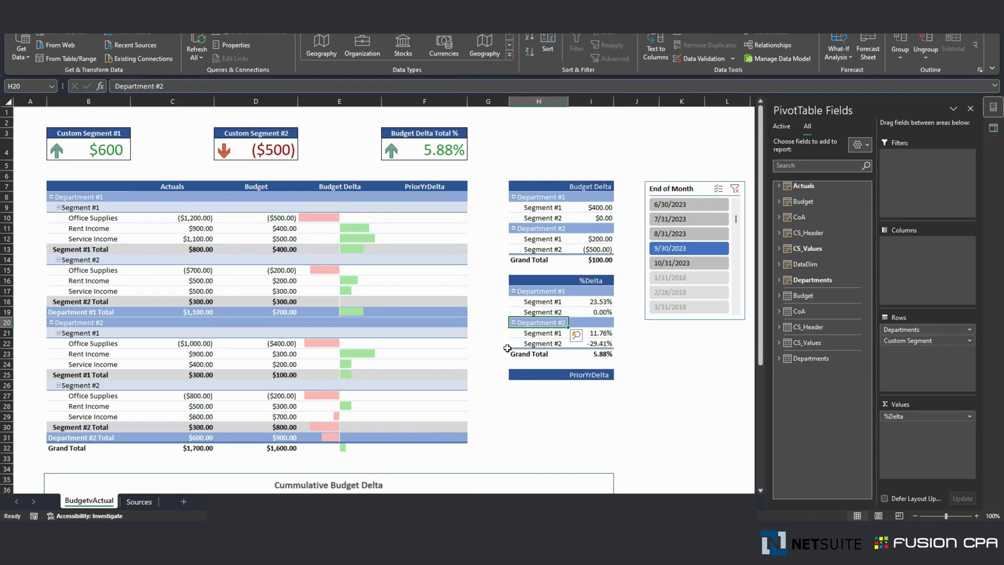
Step: Filter the dashboard to 10/31/2023 and select the now-filled PriorYrDelta column values
click(503, 349)
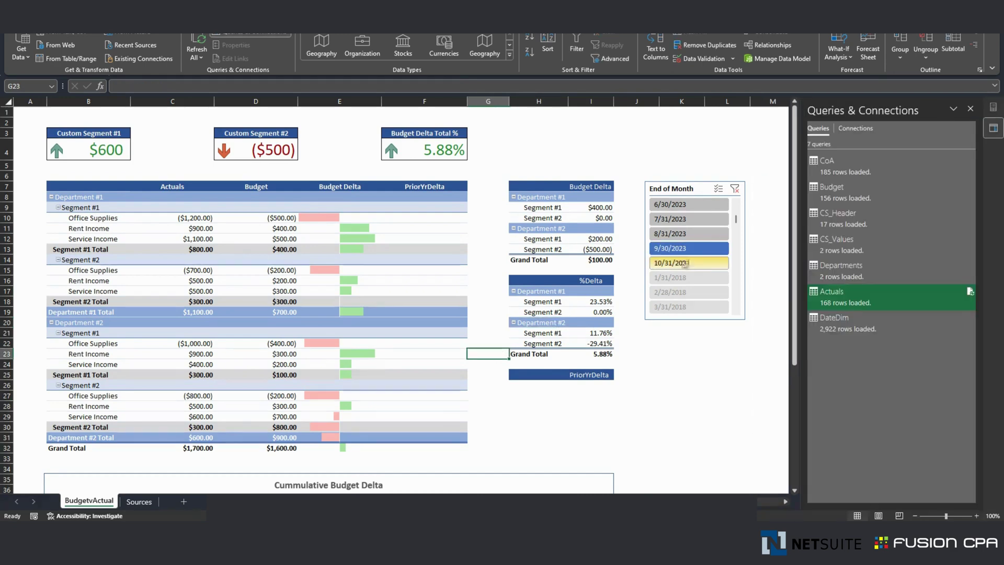
click(684, 263)
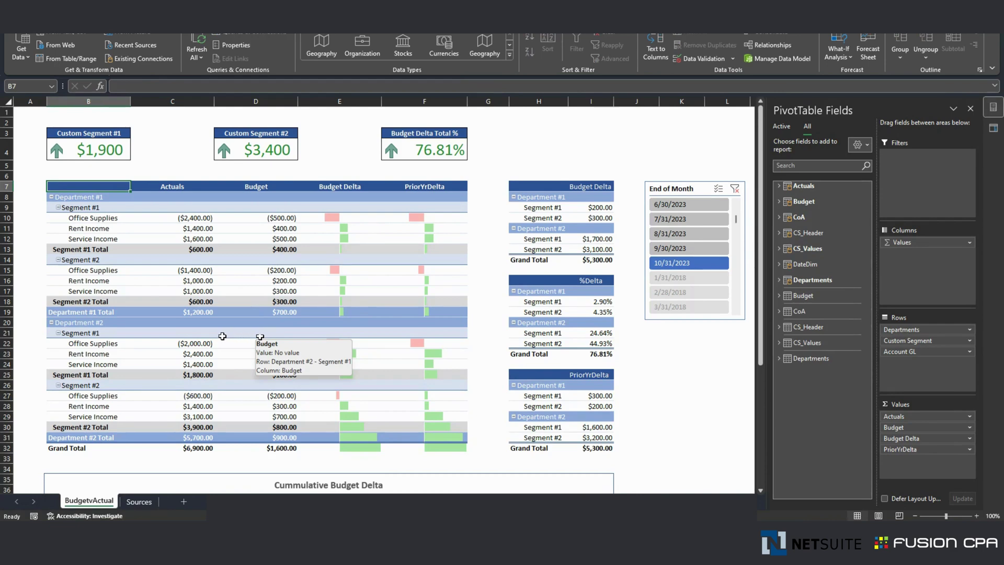
scroll(222, 337, down, 1)
scroll(251, 303, up, 1)
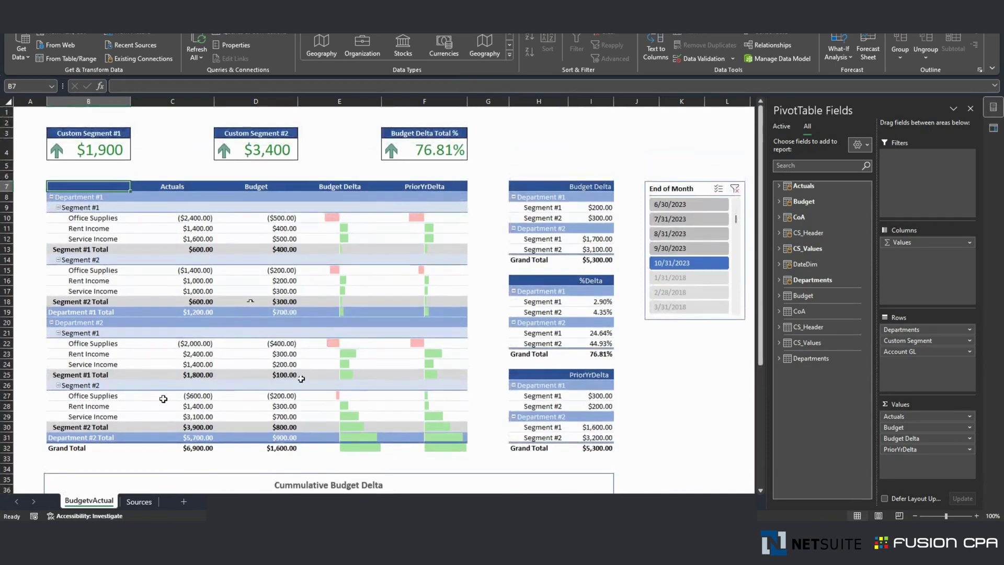
drag(424, 219, 439, 447)
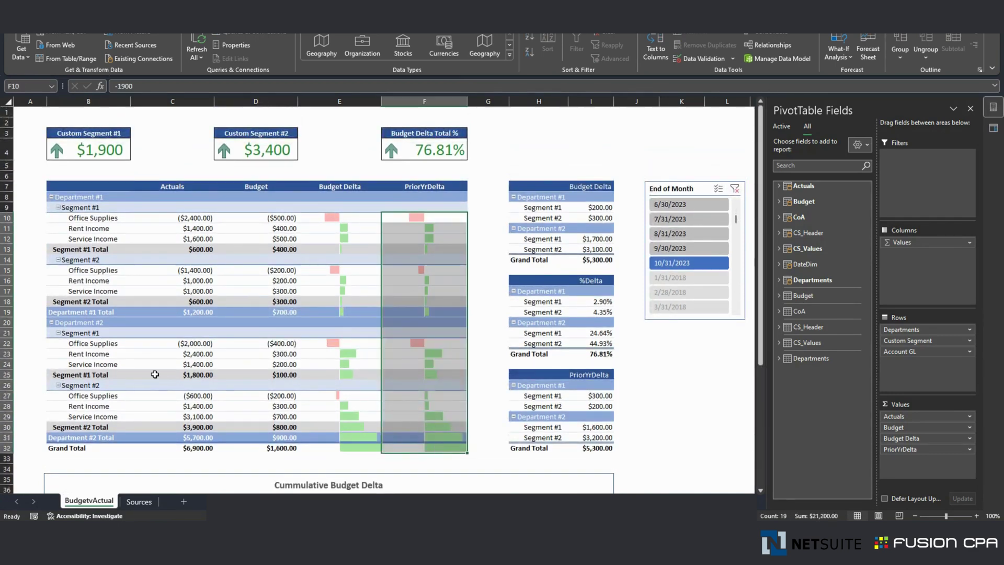
Step: Check the Office Supplies values: -400 budget delta, ($600.00) actual and ($200.00) budget
click(326, 395)
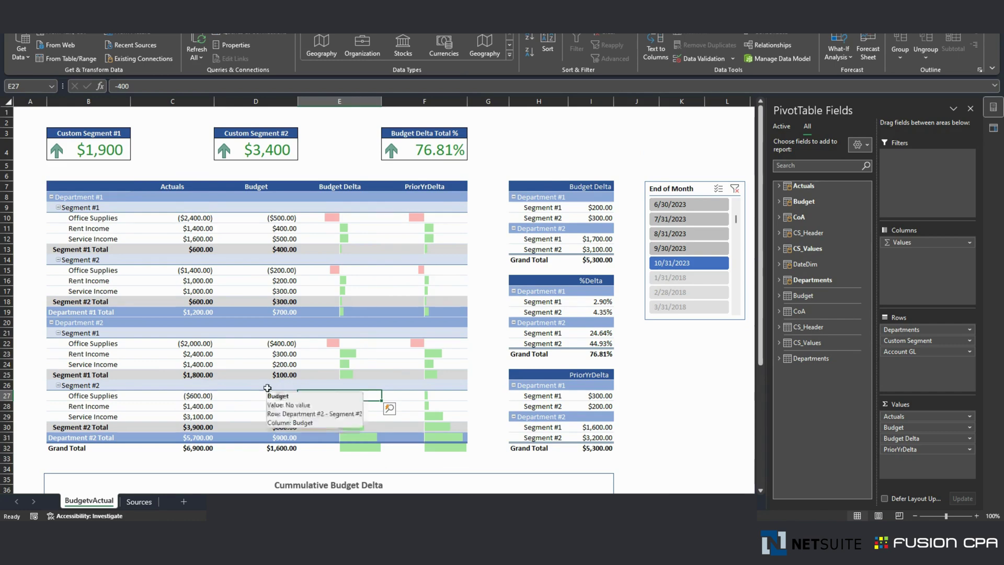
click(193, 396)
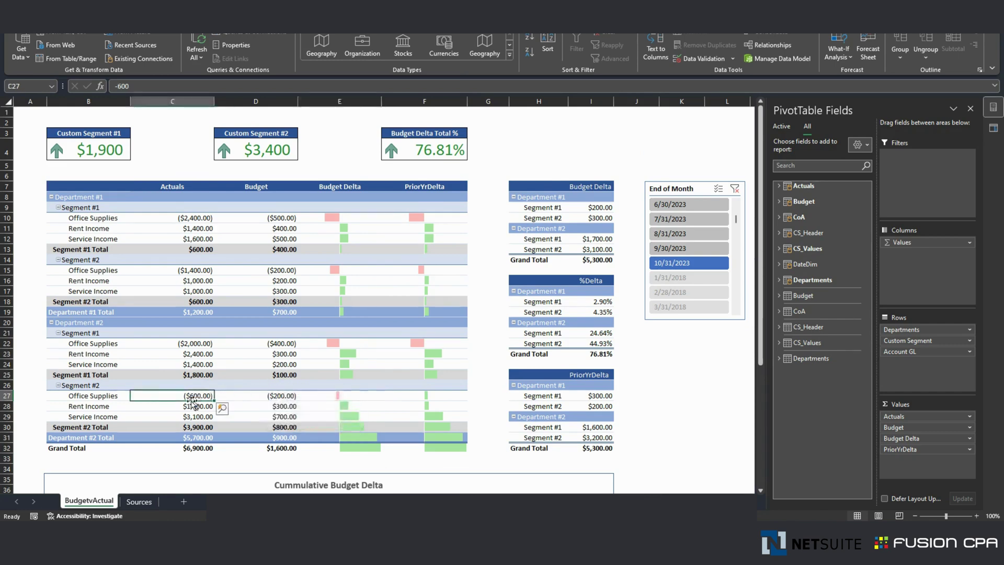
scroll(190, 417, down, 2)
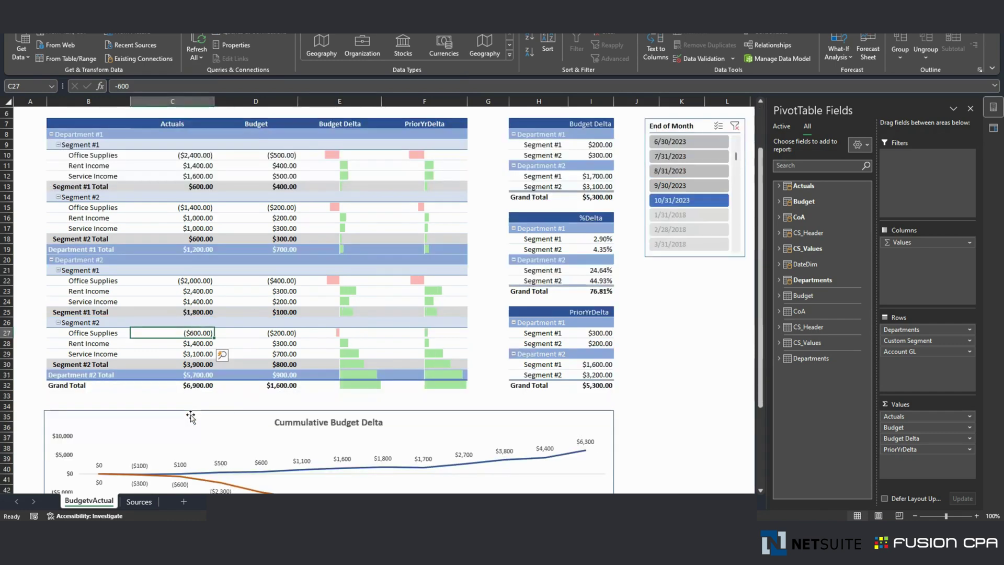
scroll(190, 417, up, 1)
mouse_move(202, 363)
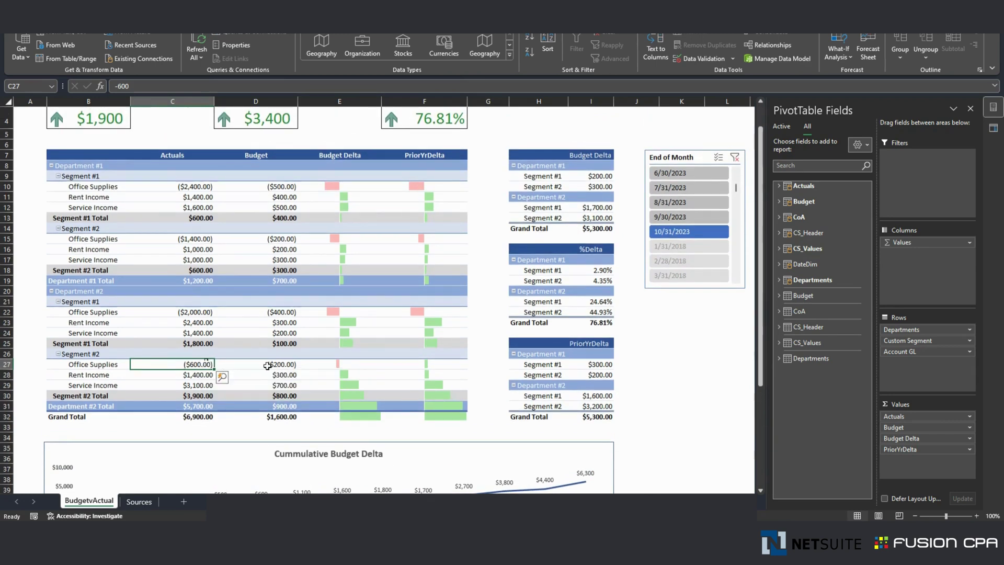
click(264, 365)
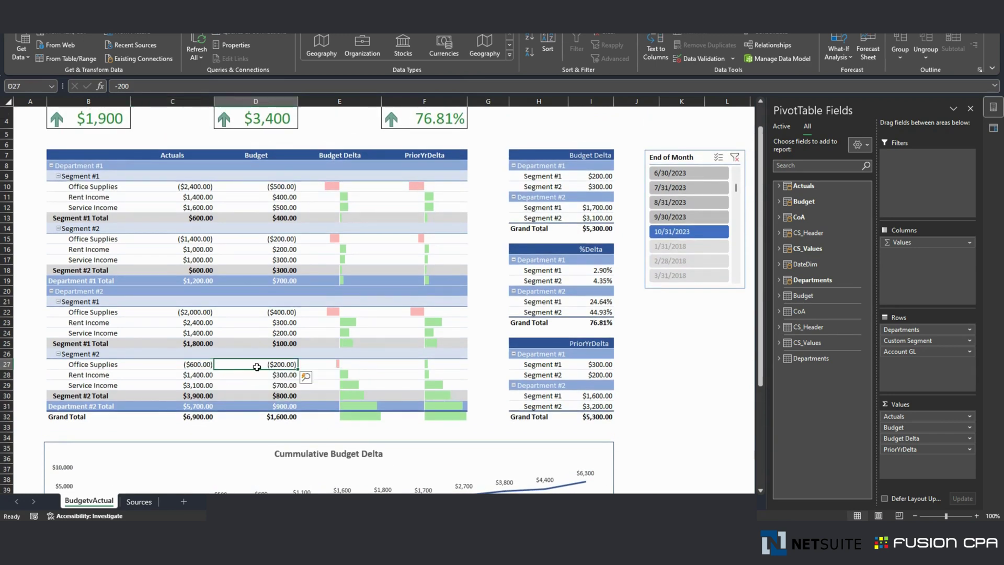
click(194, 365)
Step: Inspect Department #2 Segment #2 budget and PriorYrDelta values for office supplies and rent income
click(90, 354)
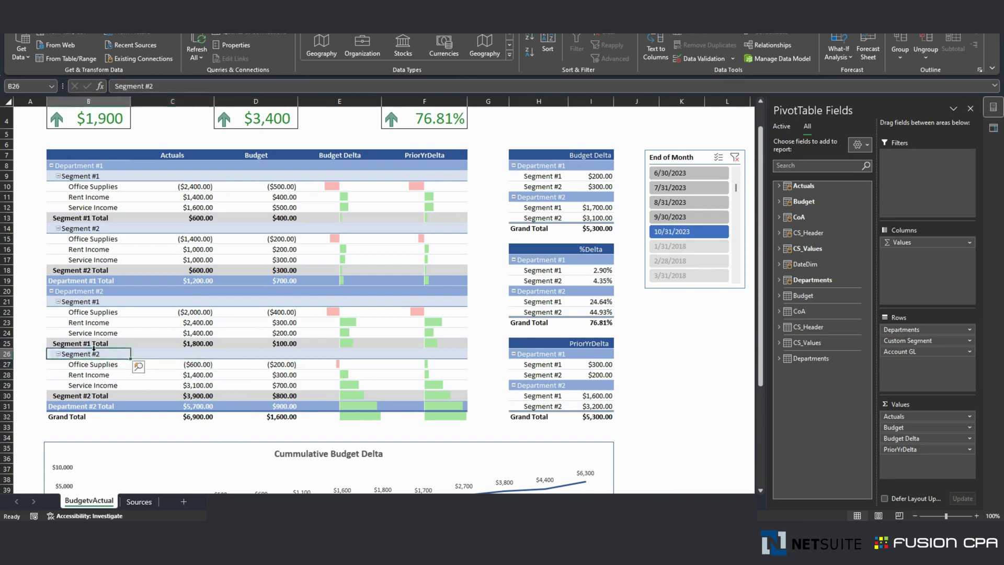
click(254, 363)
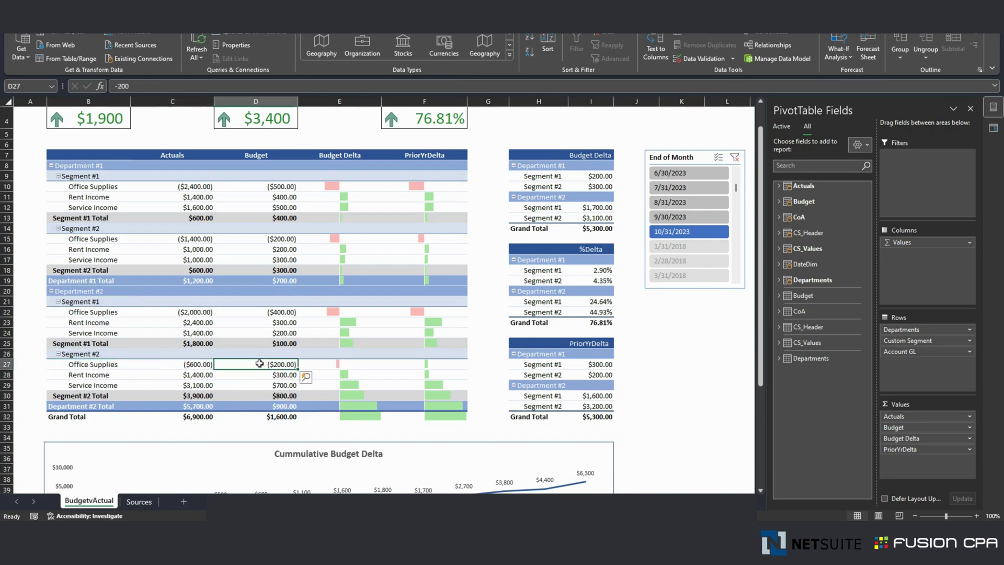
click(425, 364)
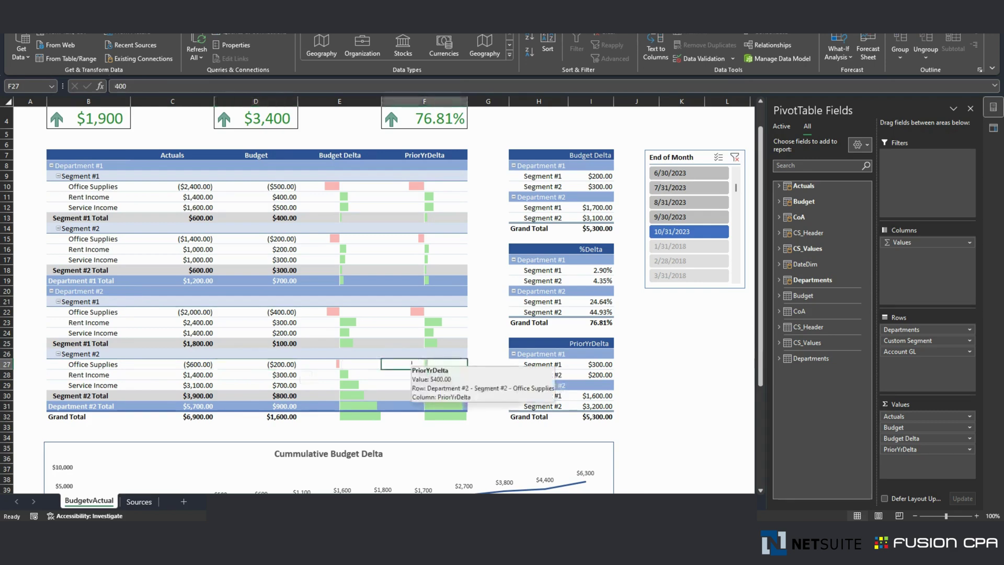
click(279, 374)
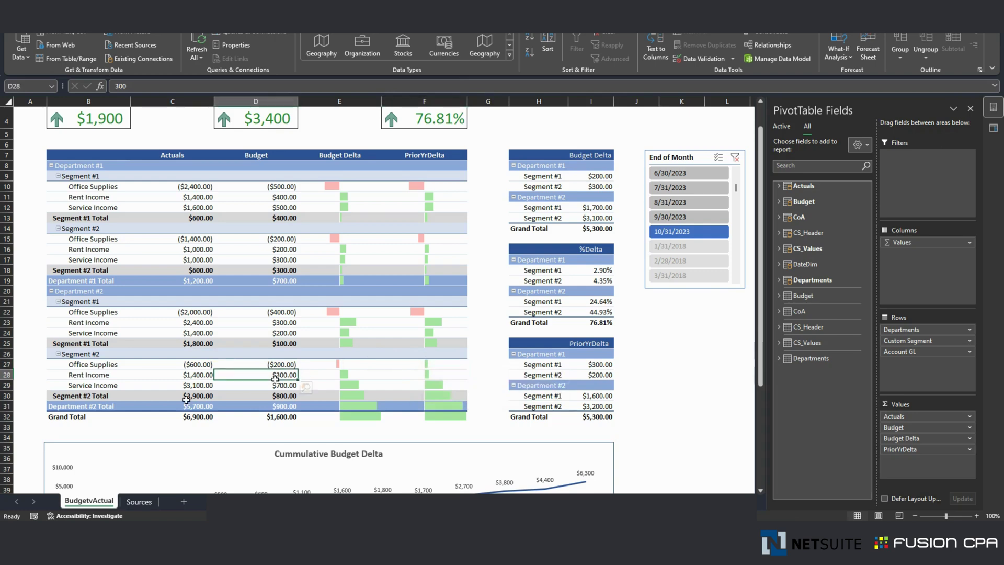
scroll(157, 392, down, 2)
scroll(306, 417, up, 3)
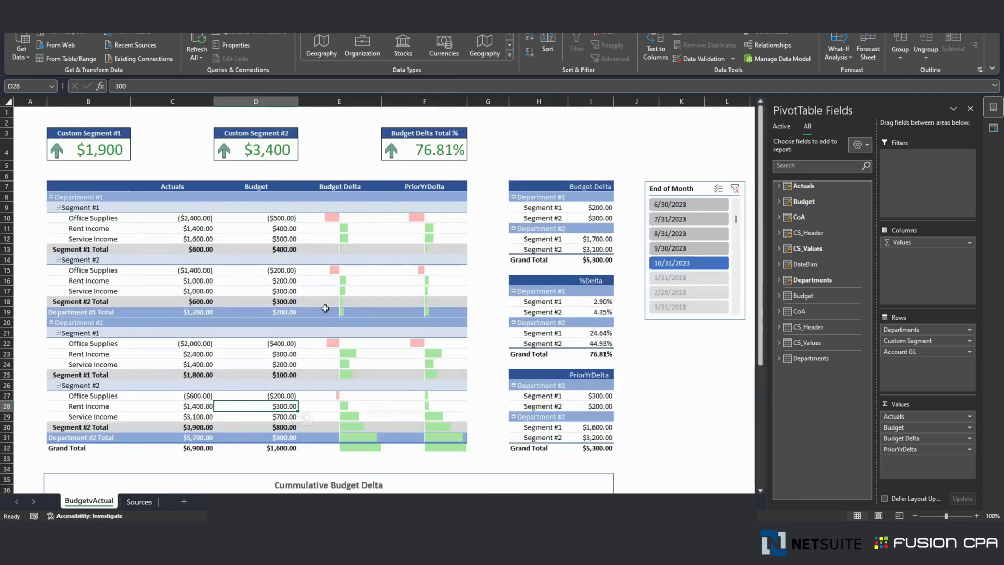
click(384, 396)
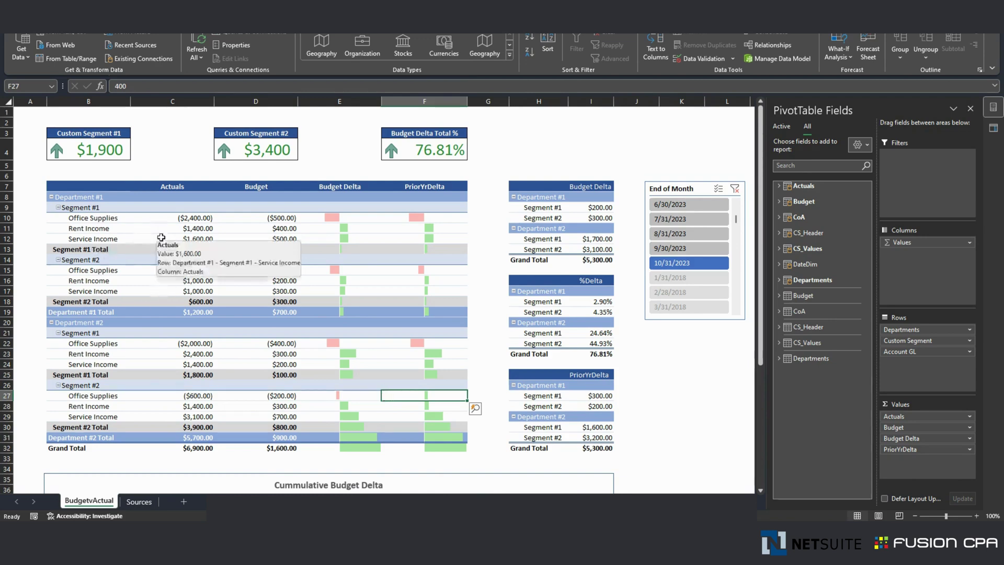
Step: Show the Queries & Connections list and view the Custom Segment #2 KPI card's formula
click(85, 151)
click(268, 157)
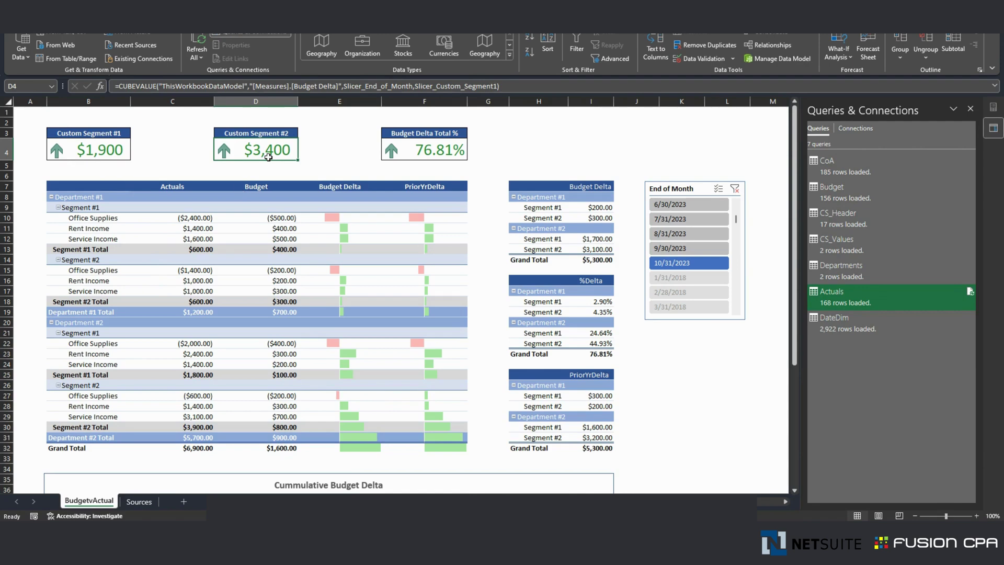
click(255, 176)
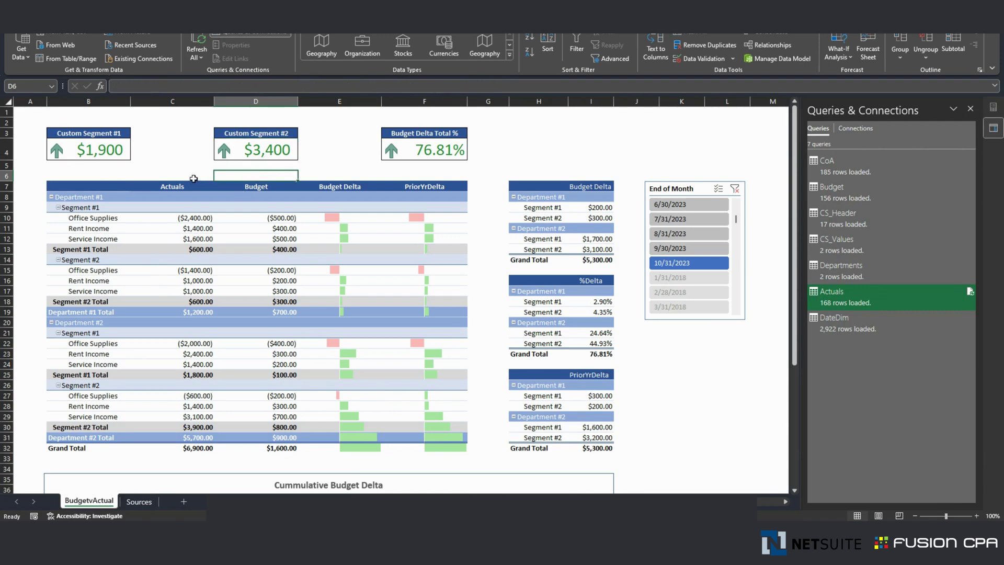
Step: Scroll to the Cumulative Budget Delta PivotChart, select its Segment#2 line and read point values
scroll(194, 178, down, 3)
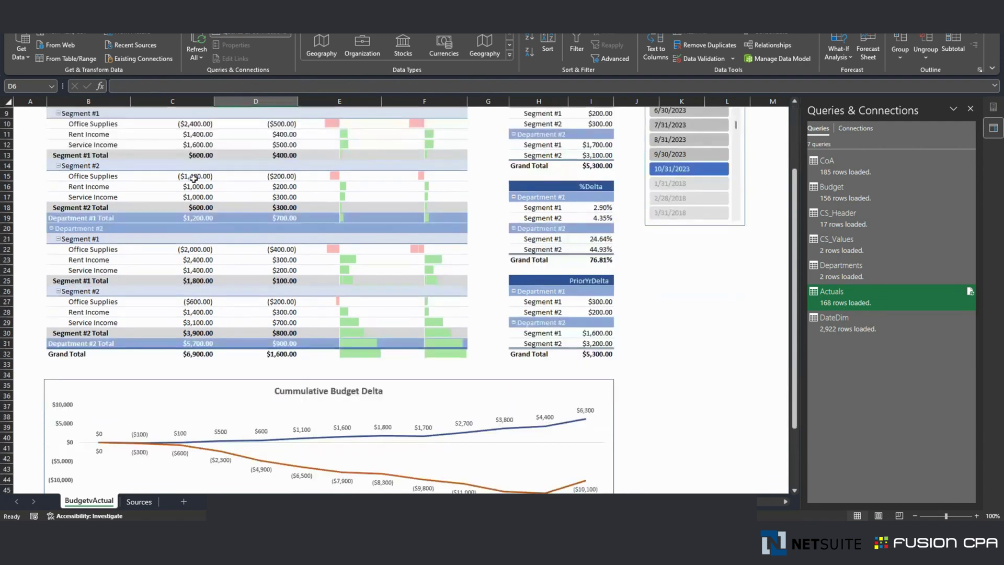
scroll(193, 178, down, 2)
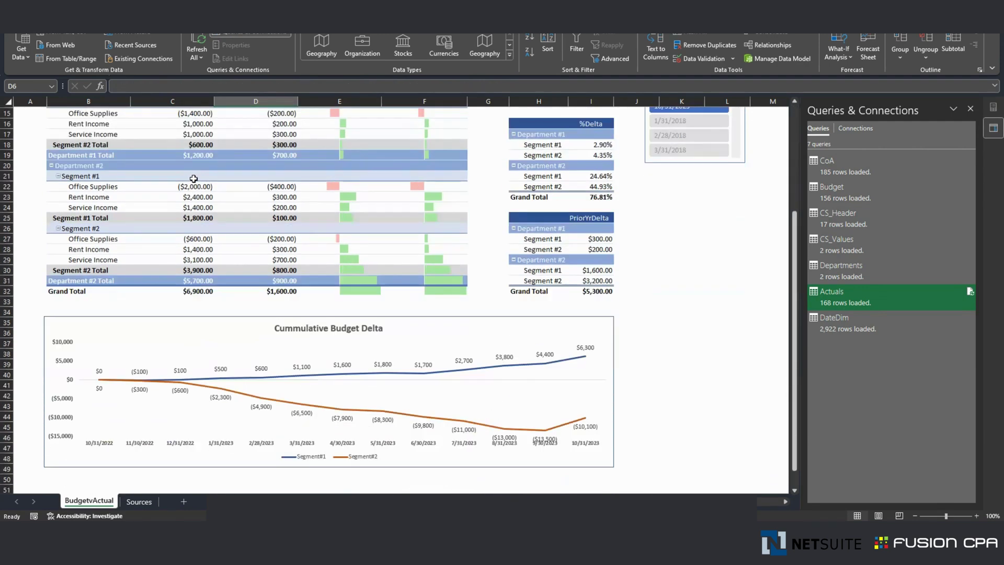
click(299, 407)
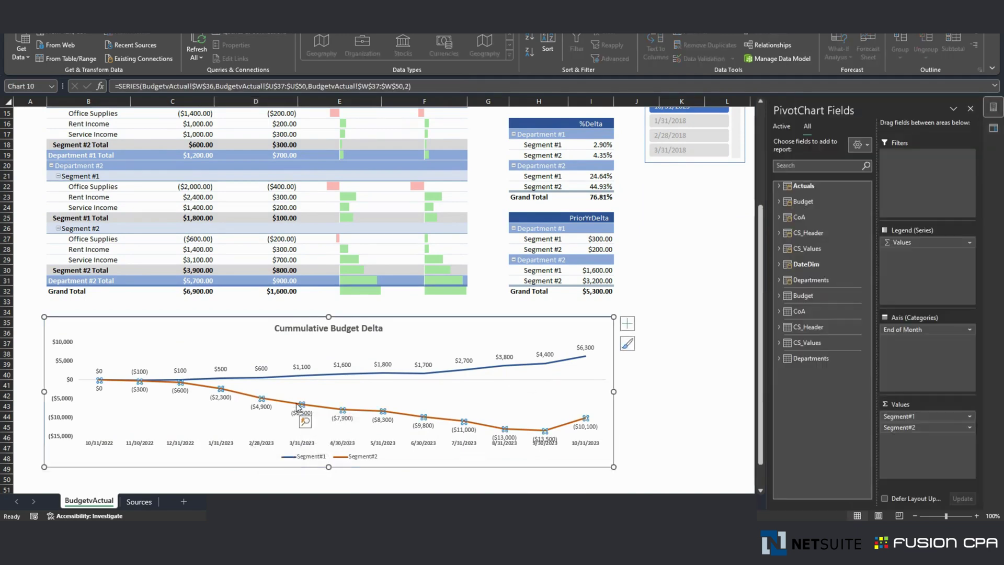
click(136, 340)
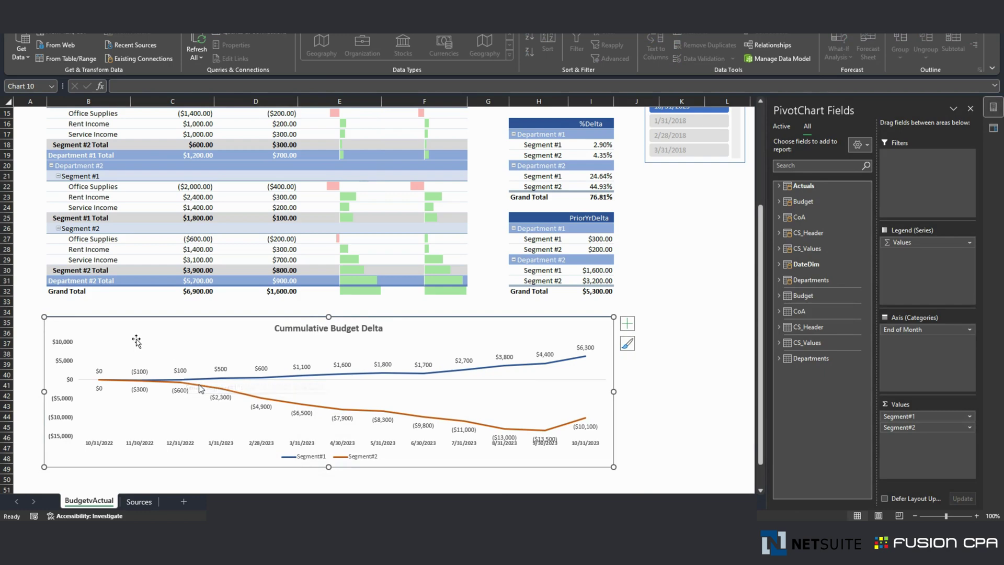
mouse_move(201, 388)
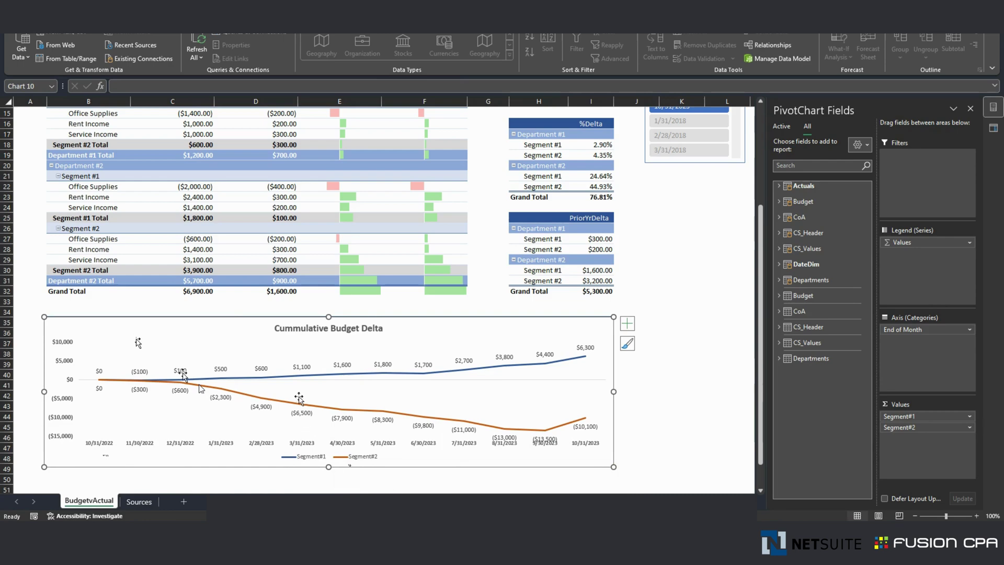
mouse_move(282, 380)
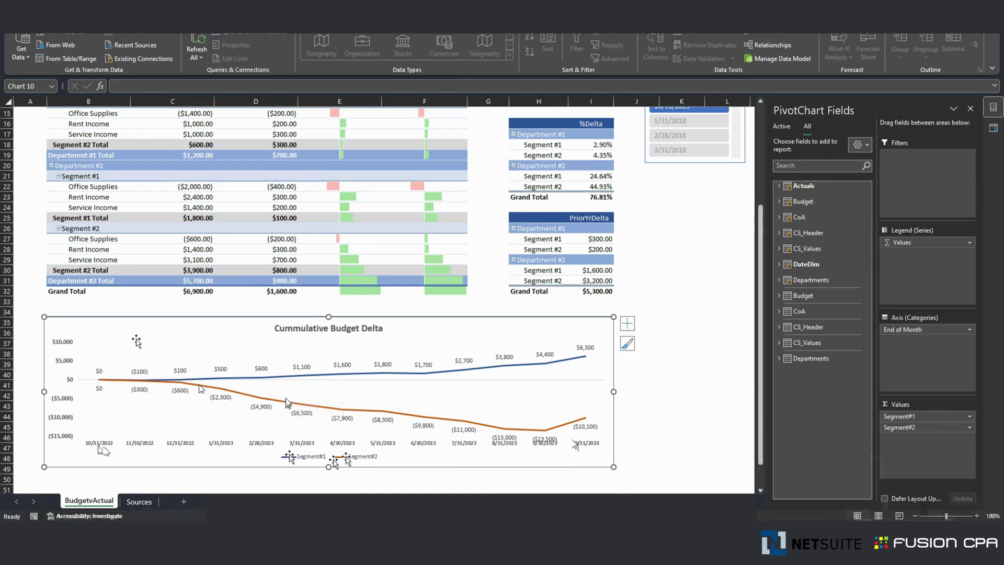
click(265, 397)
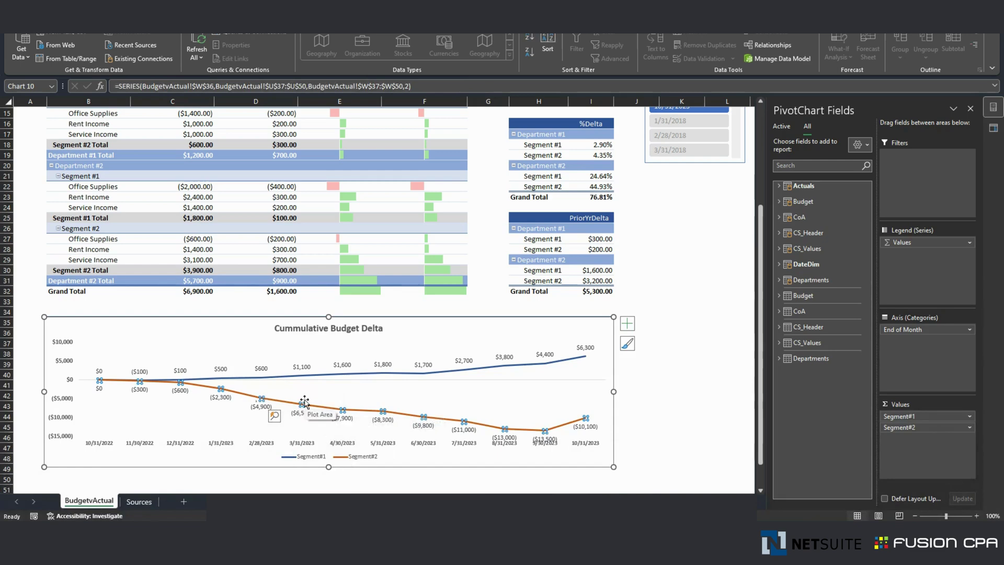
mouse_move(323, 414)
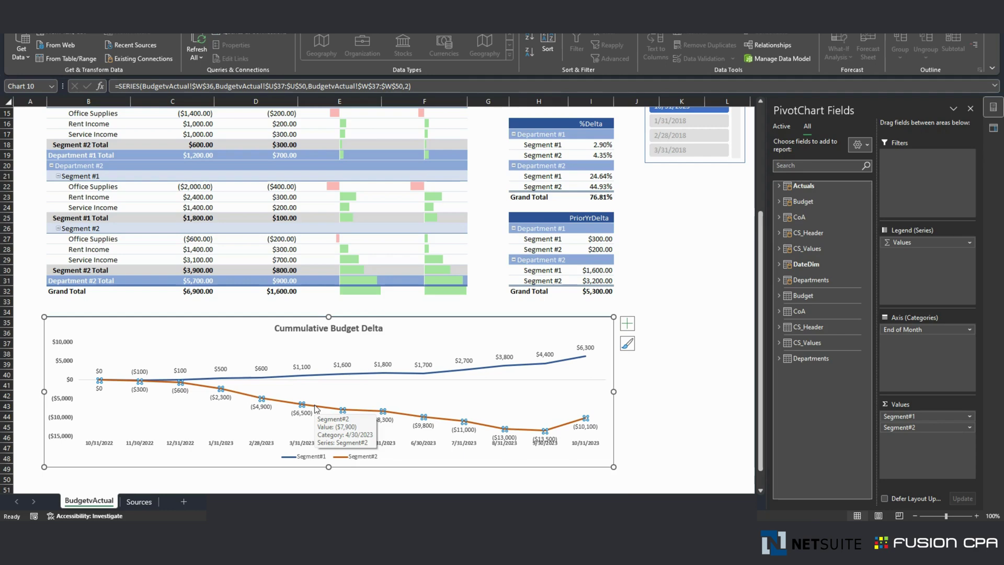
scroll(314, 409, up, 5)
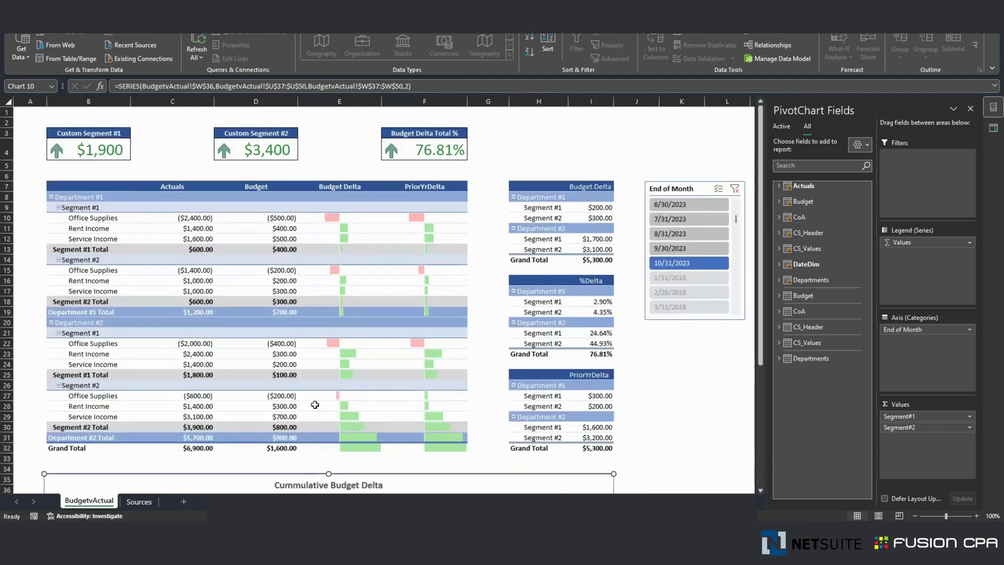
Step: Scroll back up and select the Department #1 Segment #2 Rent Income PriorYrDelta cell in the pivot
scroll(315, 404, down, 1)
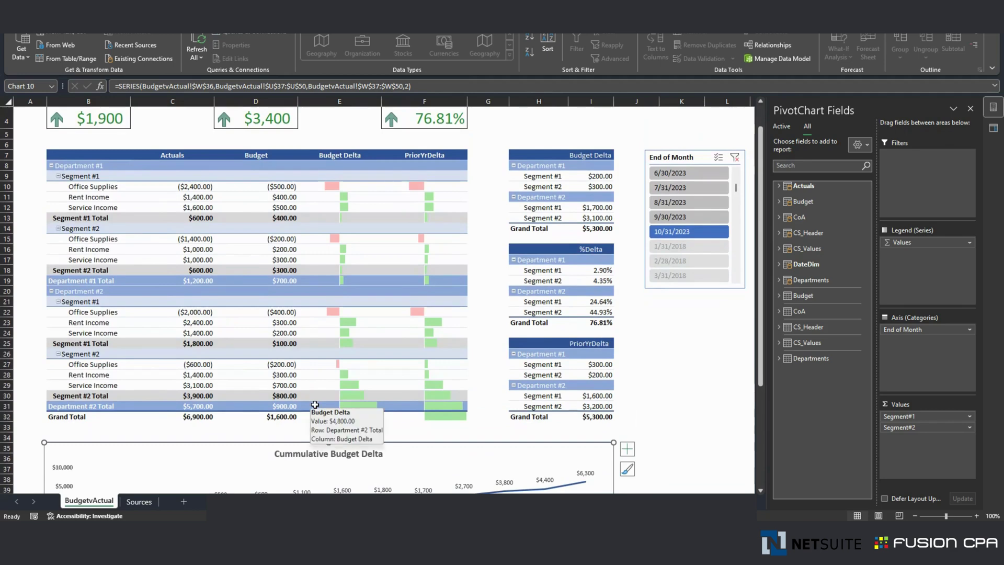
scroll(315, 405, up, 1)
scroll(315, 404, up, 1)
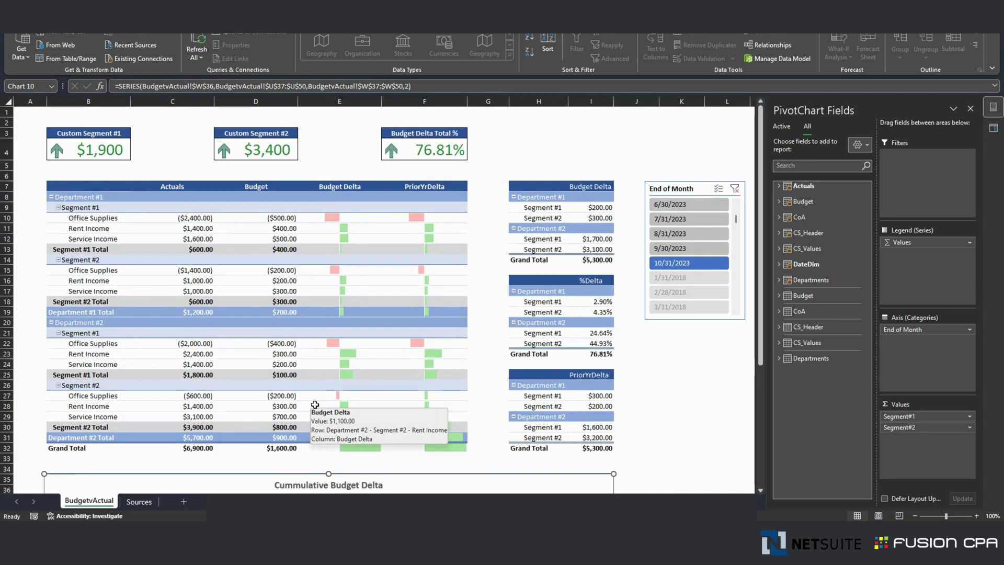
click(423, 280)
mouse_move(423, 279)
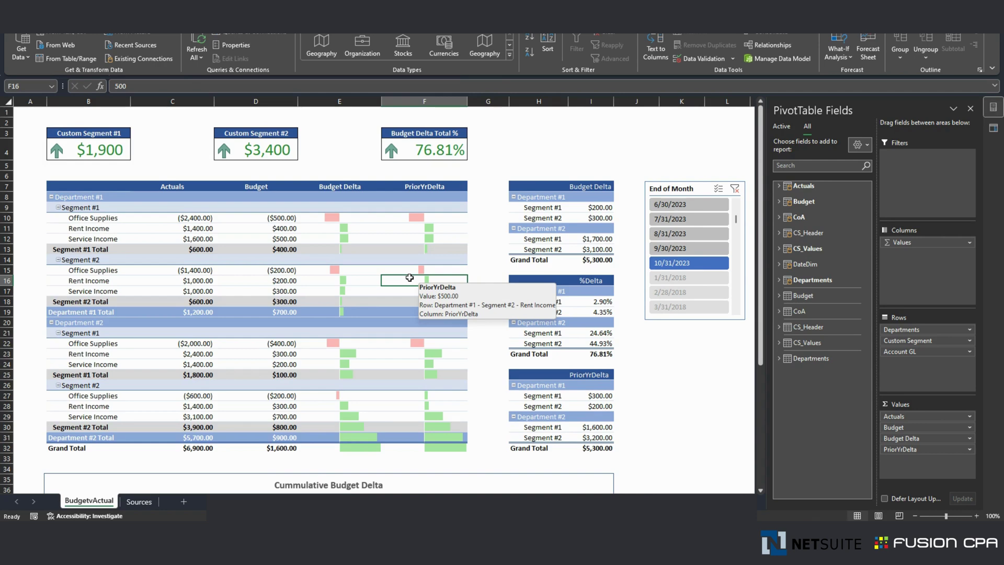
Step: Set the CoA query's properties to refresh every 30 minutes
click(994, 127)
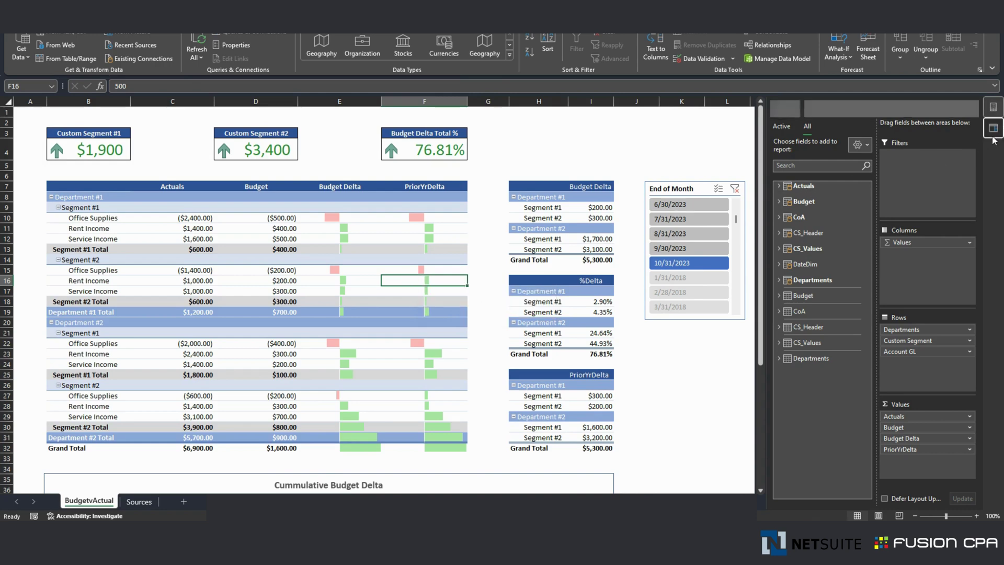
right_click(894, 169)
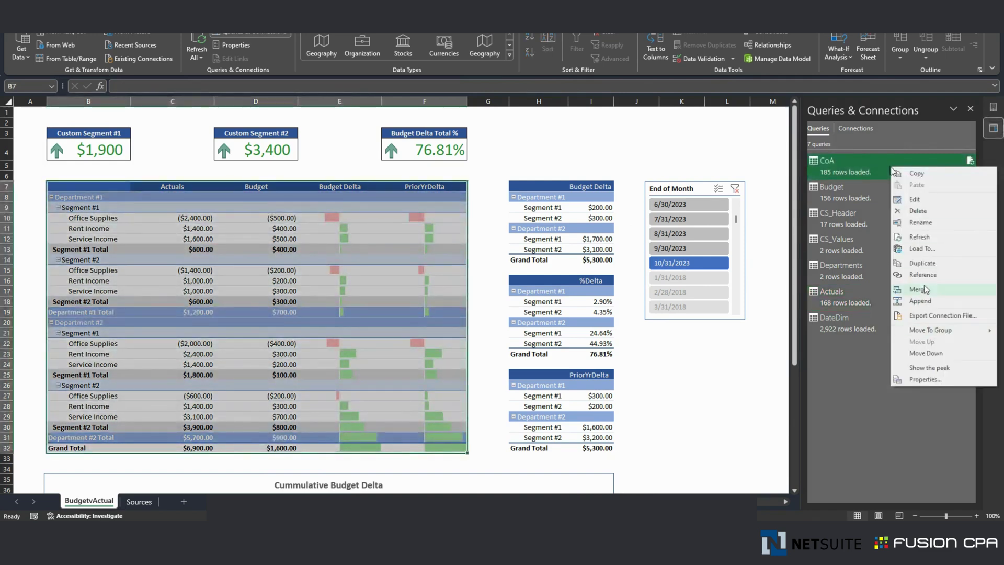
click(933, 380)
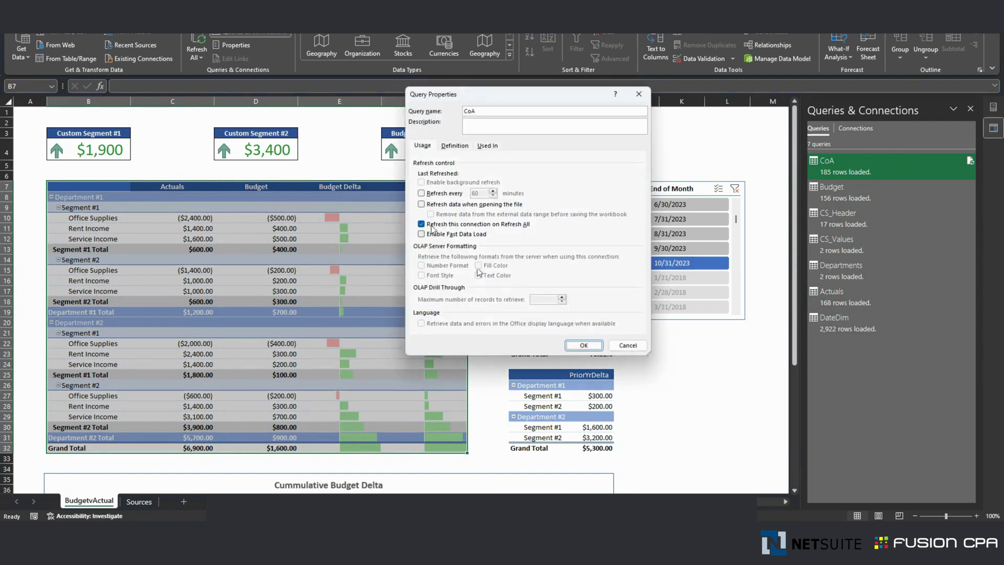
click(422, 193)
click(493, 193)
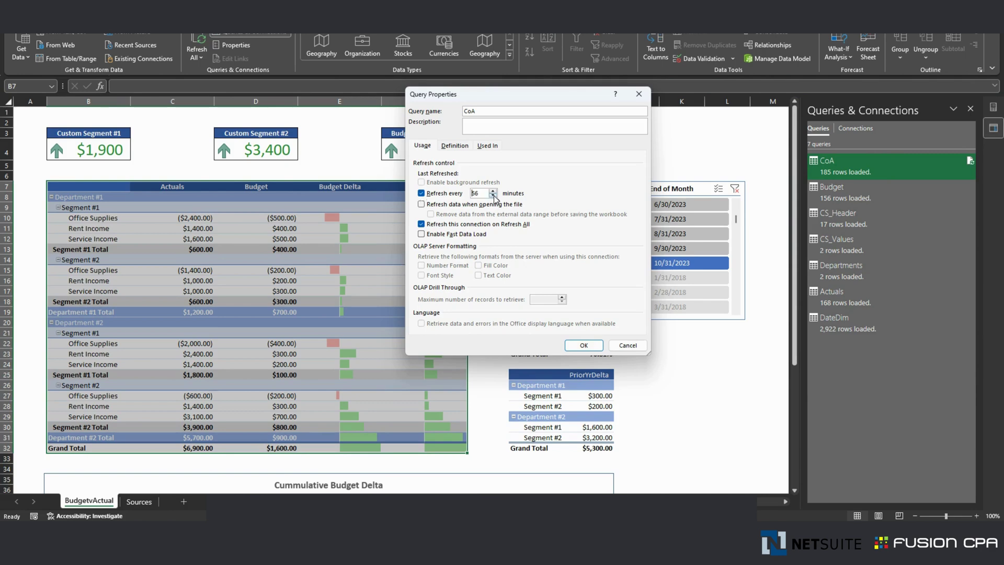
click(493, 193)
key(BackSpace)
key(BackSpace)
text(30)
key(Tab)
click(599, 346)
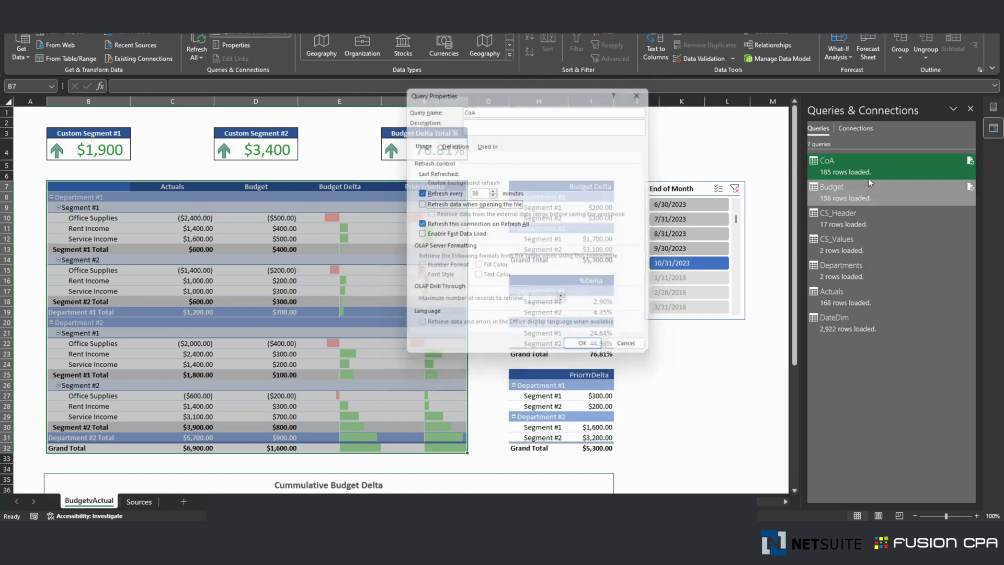
Step: Open and dismiss the Budget query's options, then return to the worksheet
right_click(892, 194)
click(881, 199)
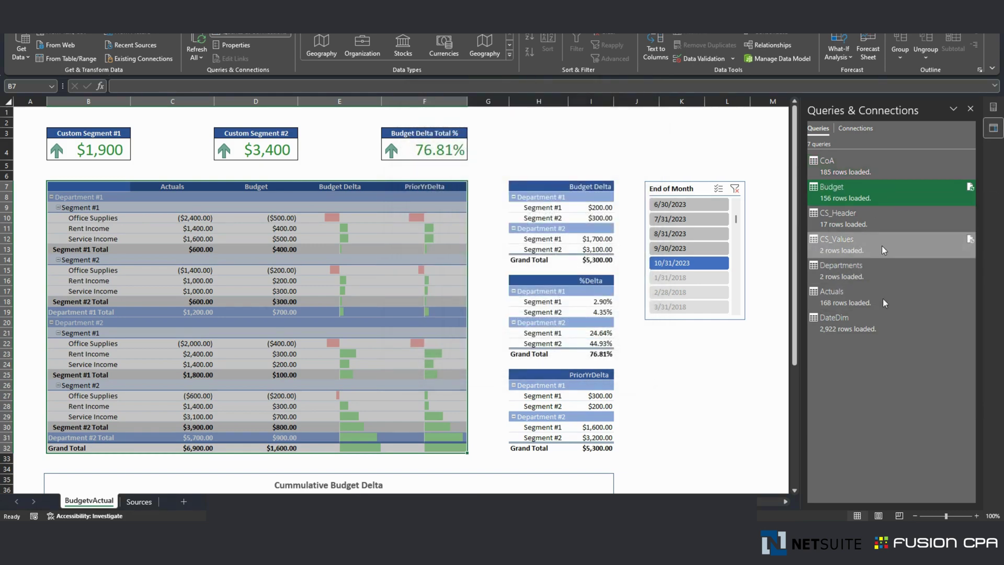
click(512, 147)
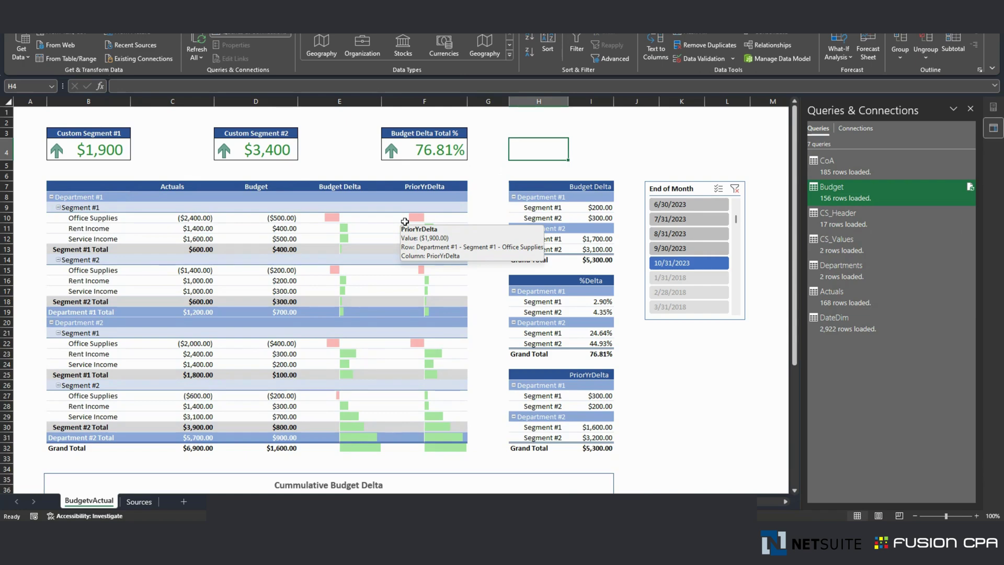
scroll(405, 221, down, 1)
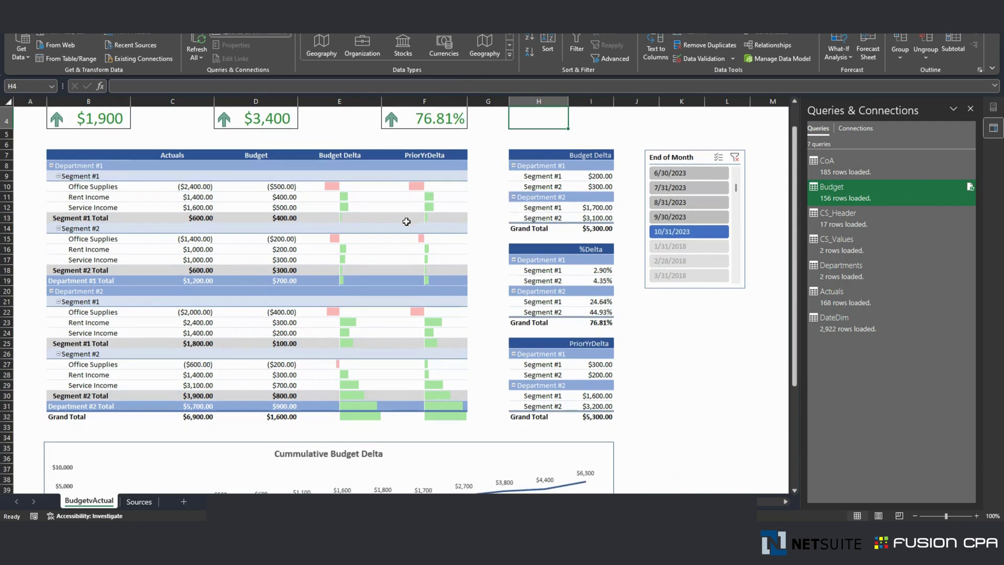